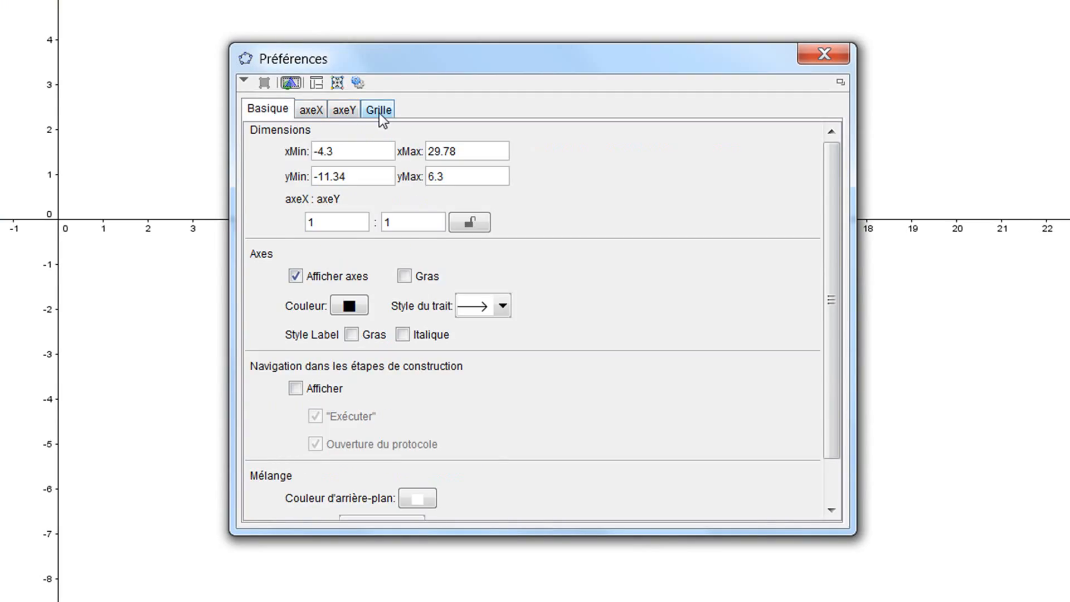
# Step: Turn on the grid display in the graphics preferences and close the preferences
pyautogui.click(379, 111)
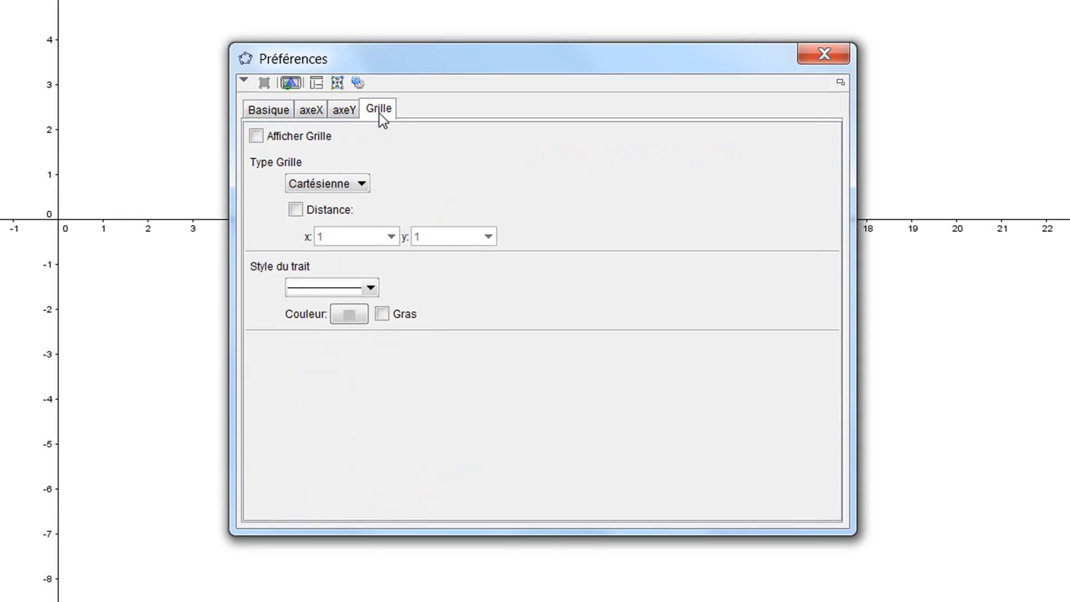
pyautogui.click(255, 137)
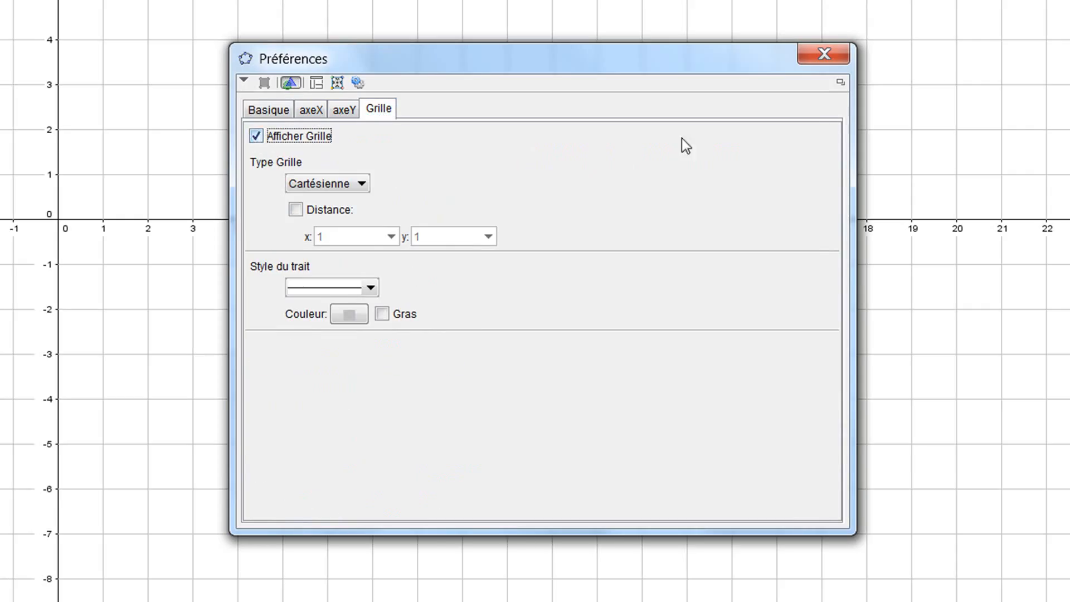
pyautogui.click(815, 55)
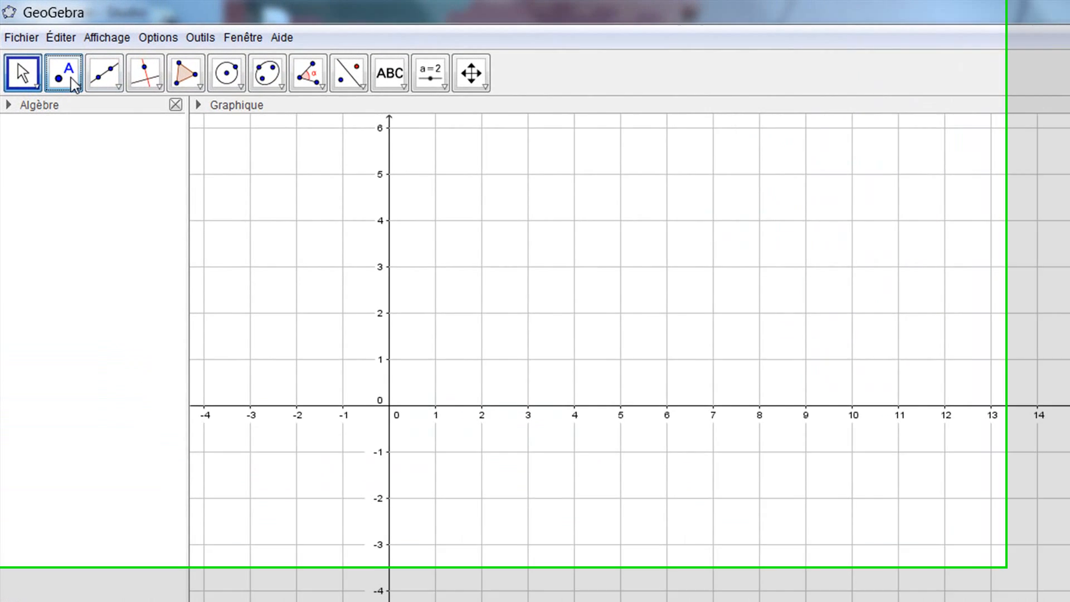
# Step: Place three points on the grid: one at the origin, one at (2, 3) and one at (4, 1)
pyautogui.click(74, 85)
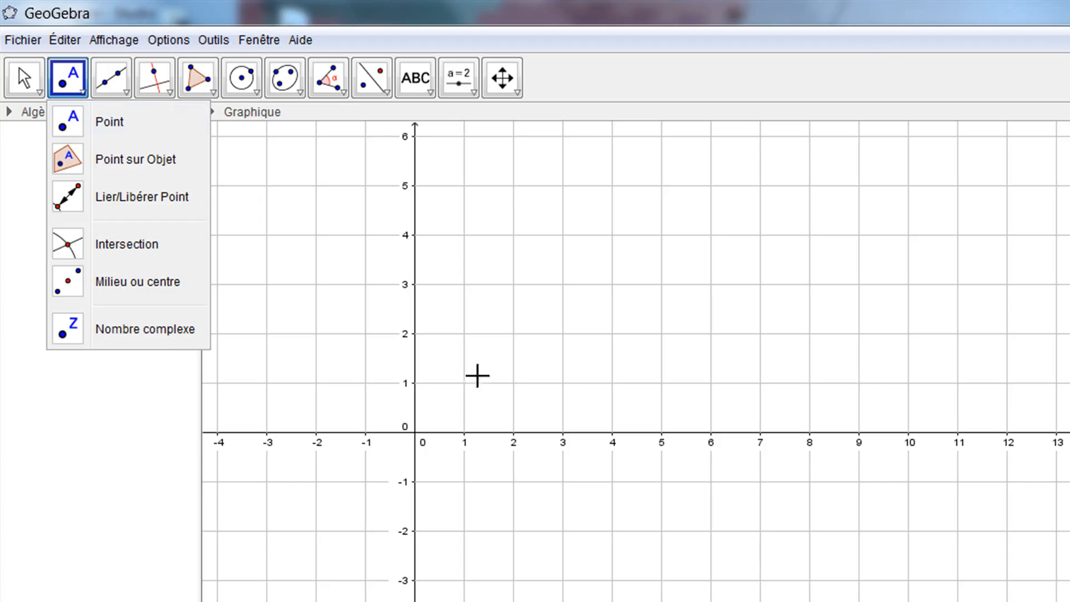
pyautogui.click(415, 433)
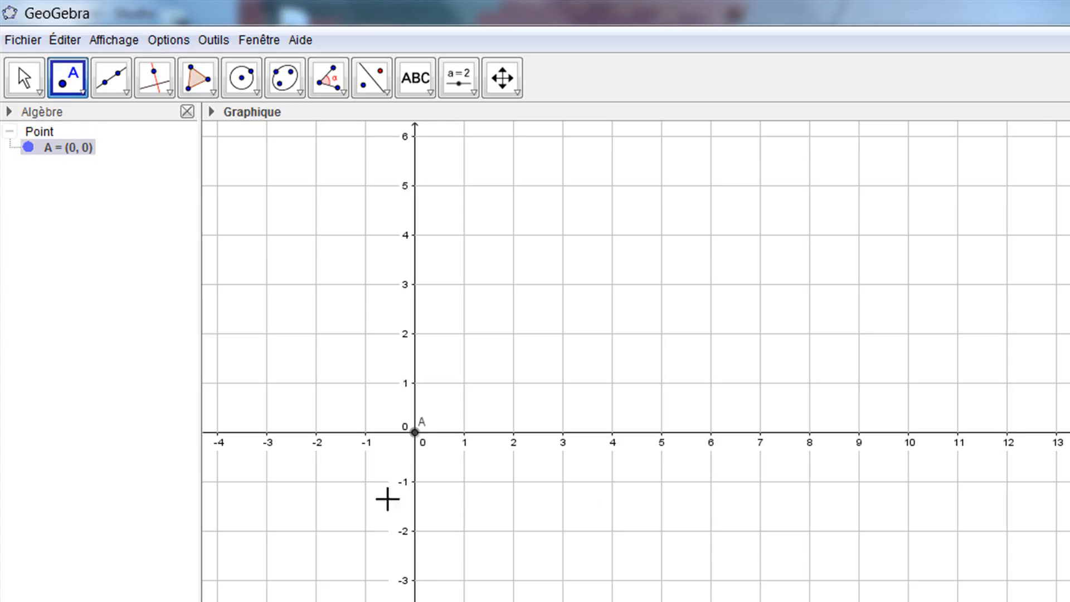
pyautogui.click(513, 285)
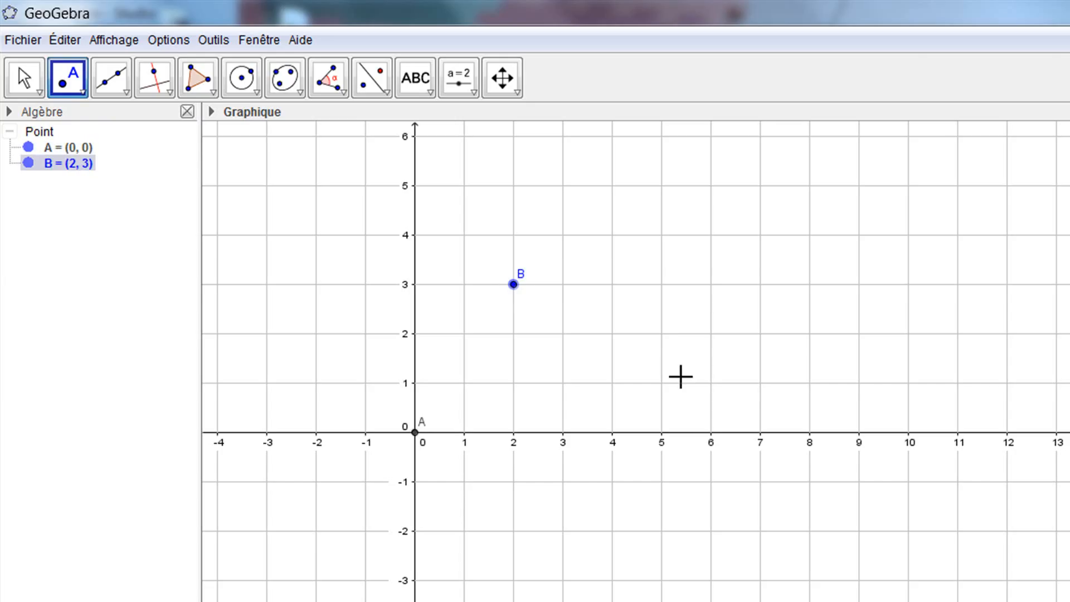
pyautogui.click(612, 383)
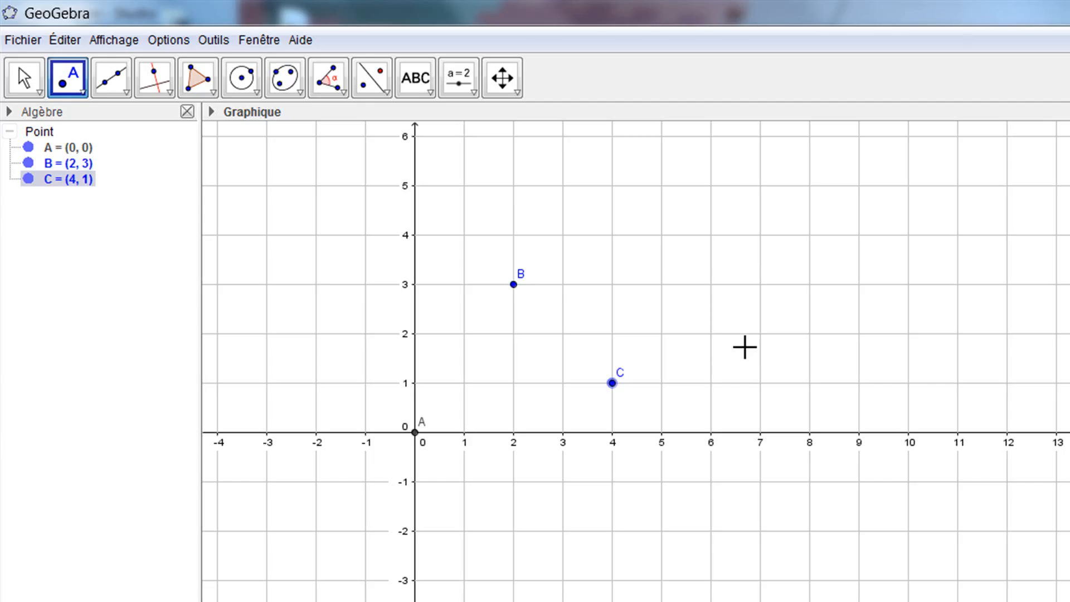
# Step: Draw a vector from point A at the origin to point B
pyautogui.click(113, 88)
pyautogui.click(125, 91)
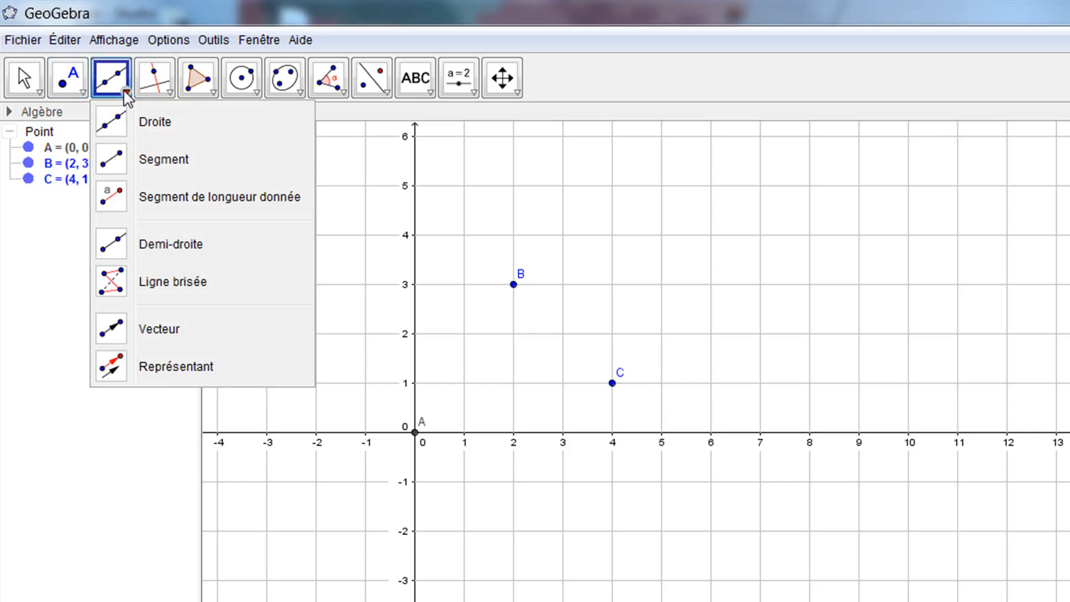
pyautogui.click(126, 336)
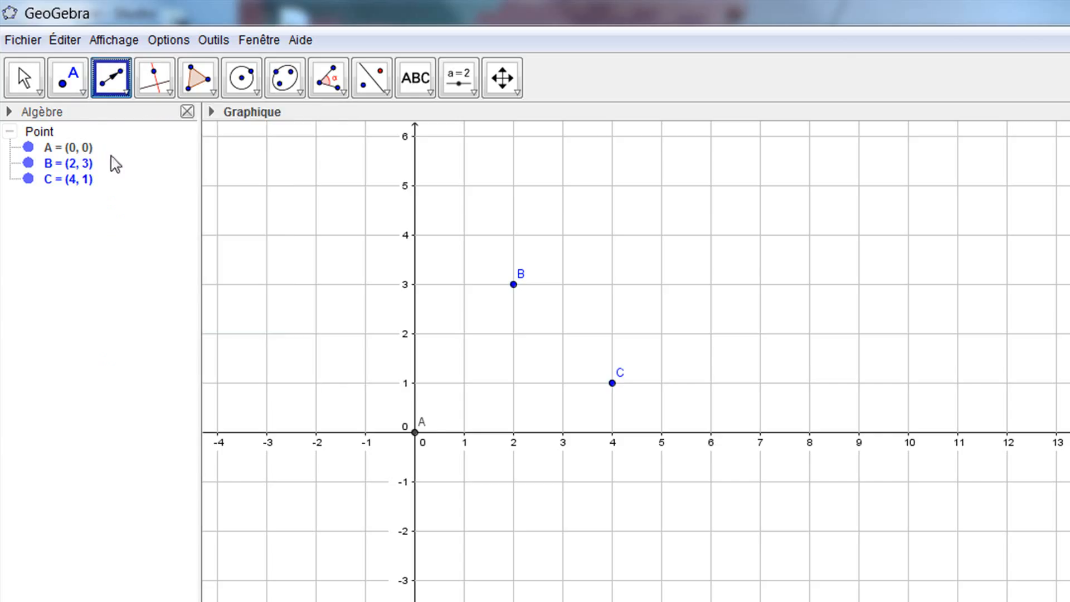
pyautogui.click(415, 433)
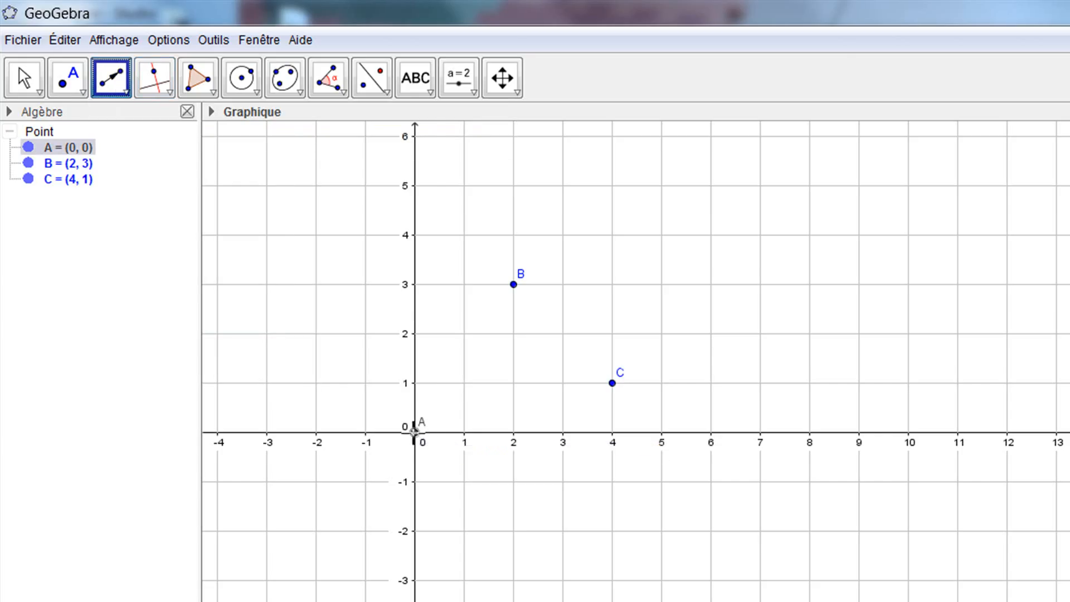
pyautogui.click(514, 285)
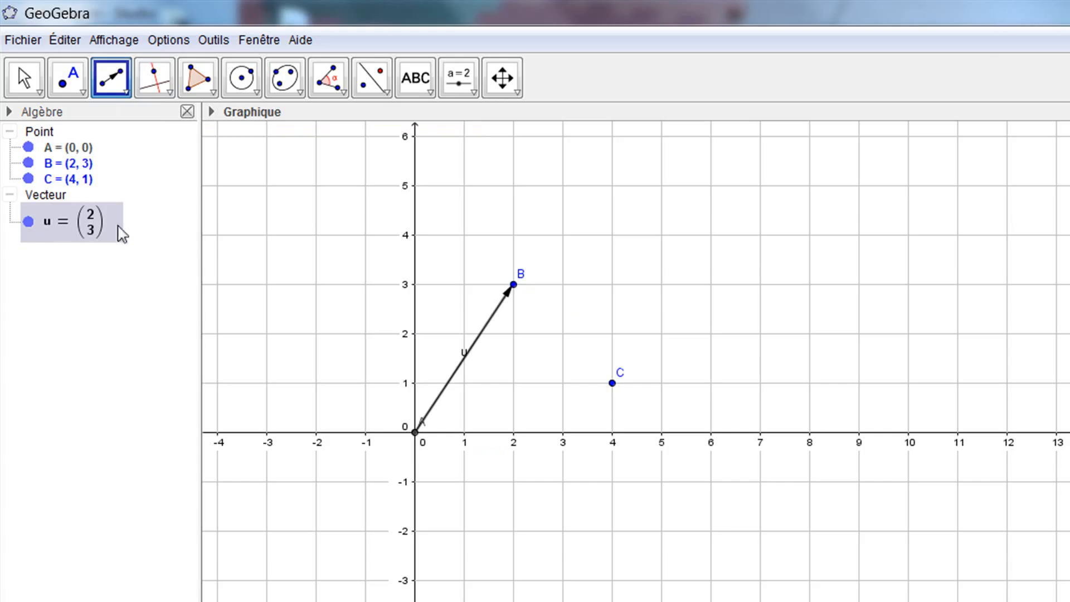
# Step: Draw a second vector from point A to point C
pyautogui.click(415, 432)
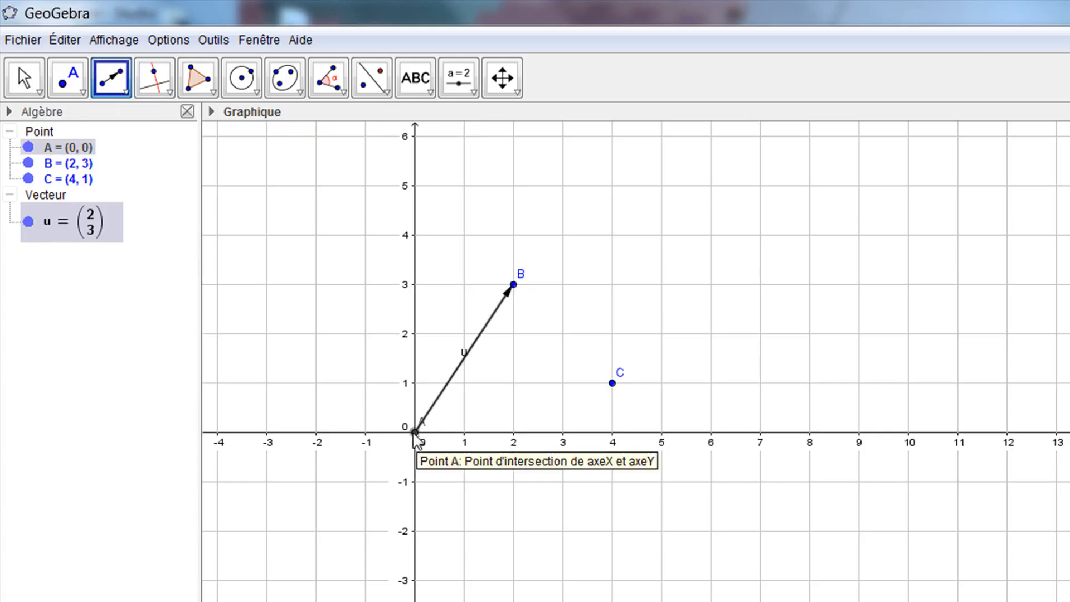
pyautogui.click(613, 383)
pyautogui.click(612, 383)
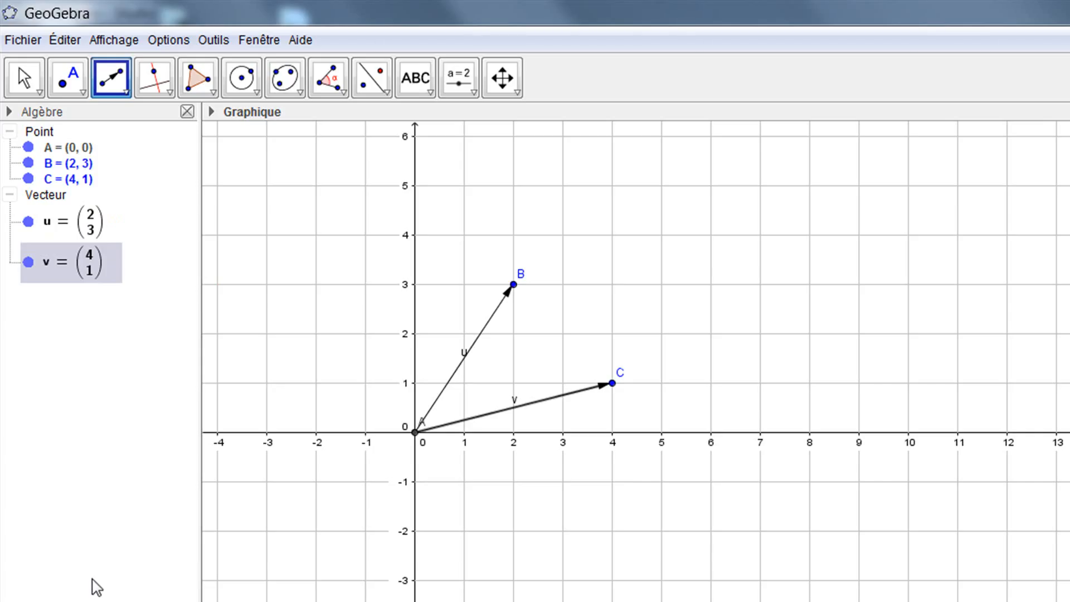
# Step: Show the spreadsheet view and widen it to take up more than half of the window
pyautogui.click(133, 40)
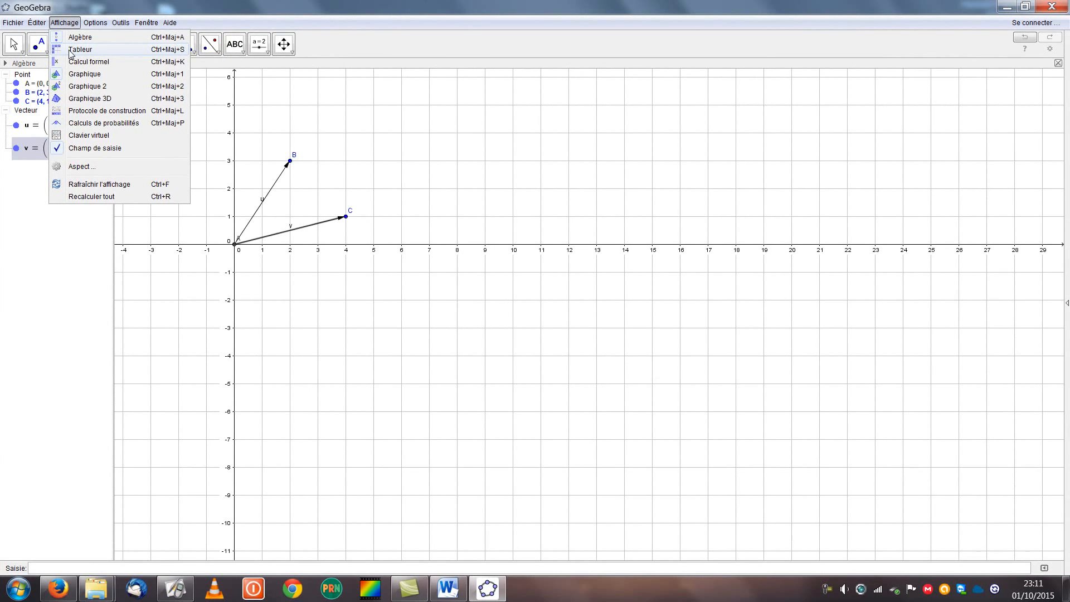
pyautogui.click(70, 52)
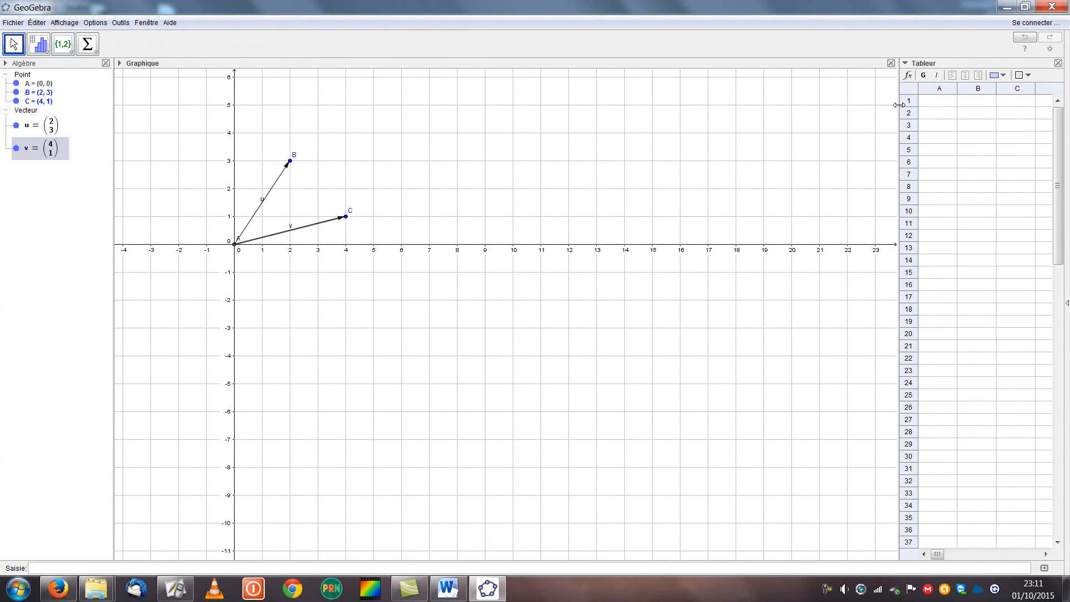
pyautogui.moveTo(899, 105); pyautogui.dragTo(435, 133)
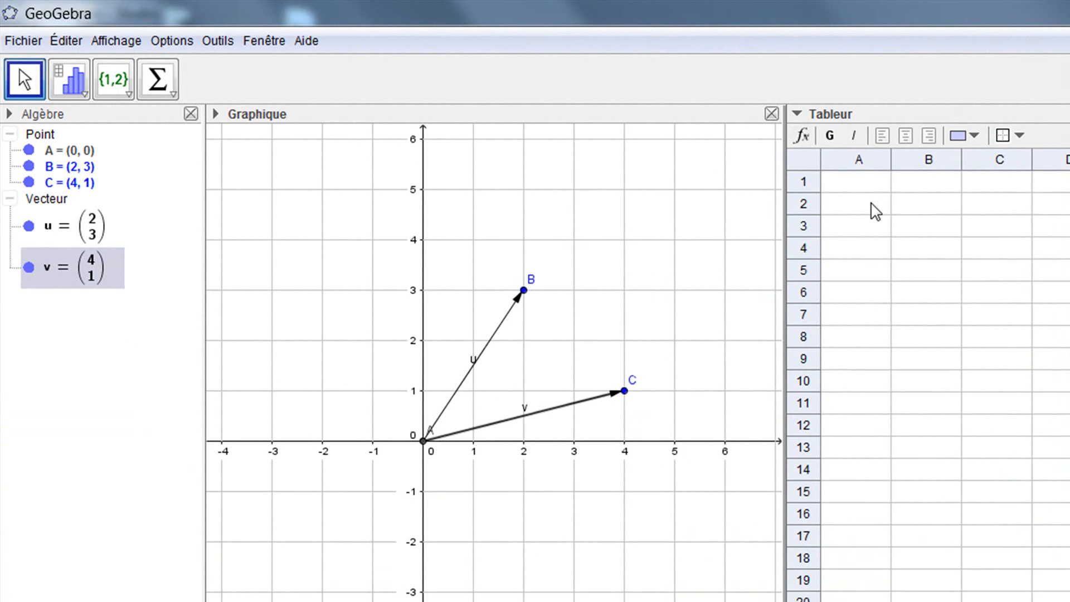
# Step: Enter vector u in spreadsheet cell A2 and vector v in cell A3
pyautogui.click(874, 211)
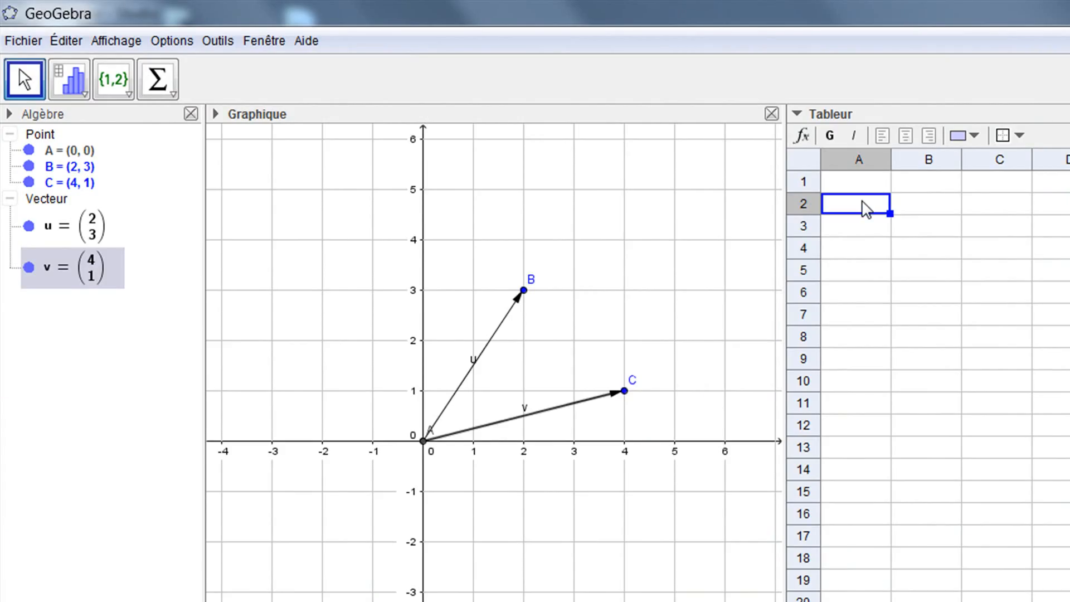
pyautogui.write('u')
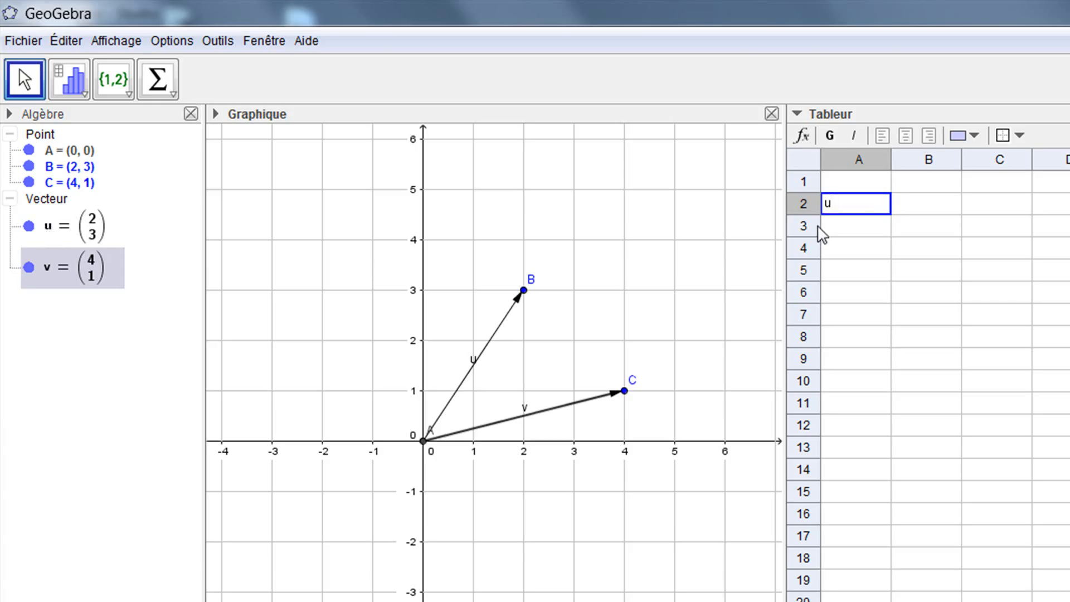
pyautogui.press('Return')
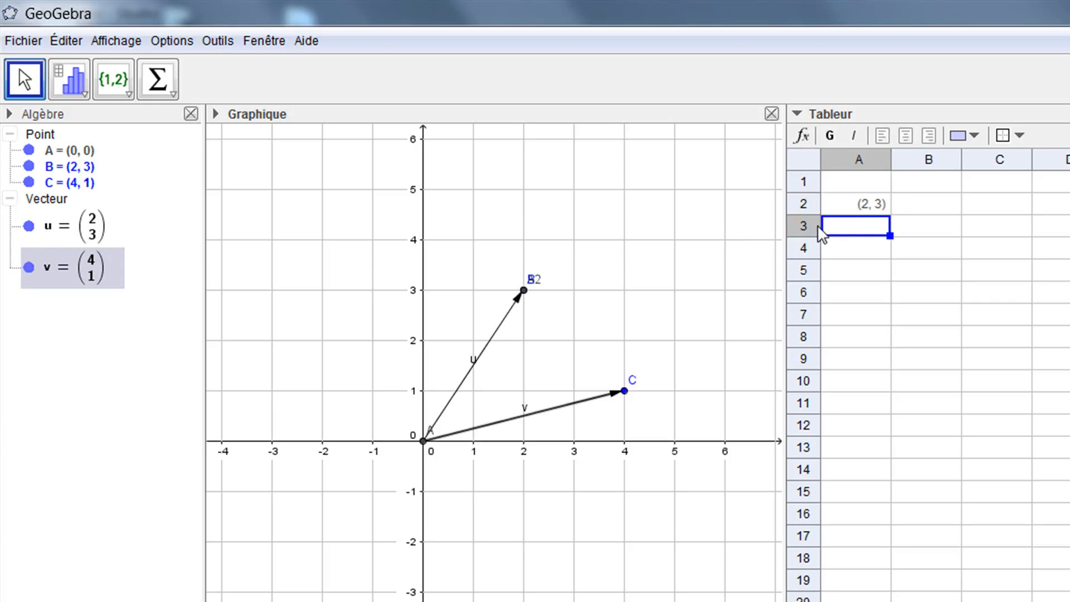
pyautogui.doubleClick(848, 227)
pyautogui.write('v')
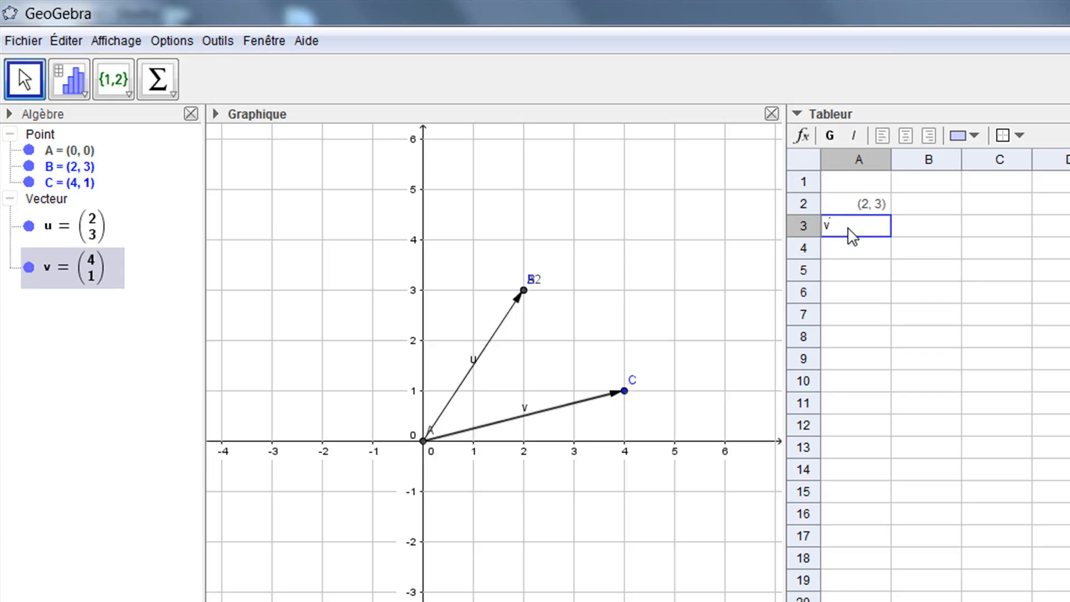
pyautogui.press('Return')
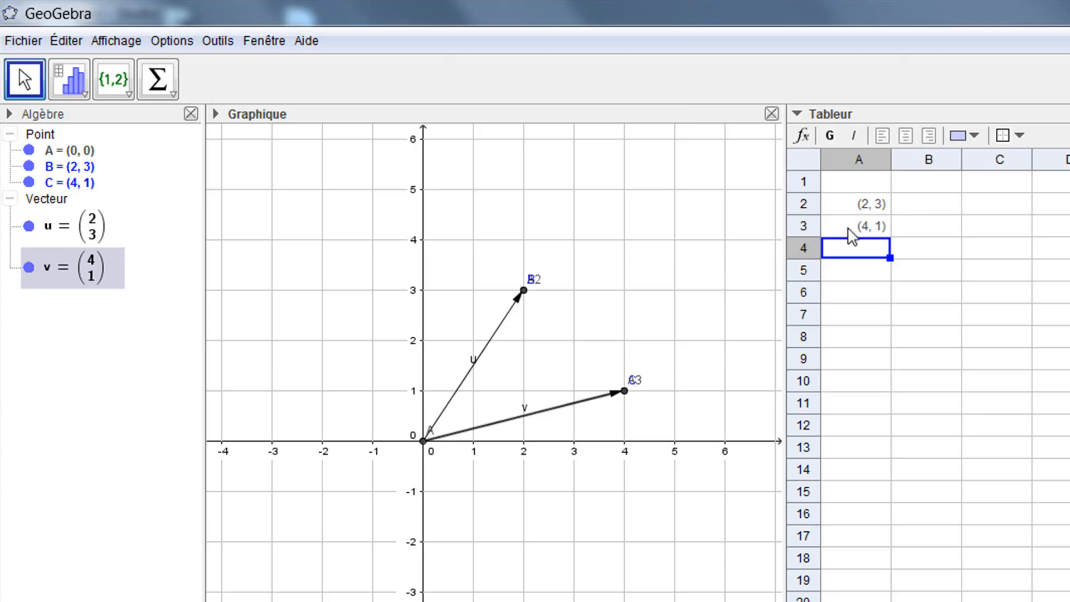
# Step: Extract the x-coordinate of vector u in cell B2 with the formula =x(u)
pyautogui.click(926, 211)
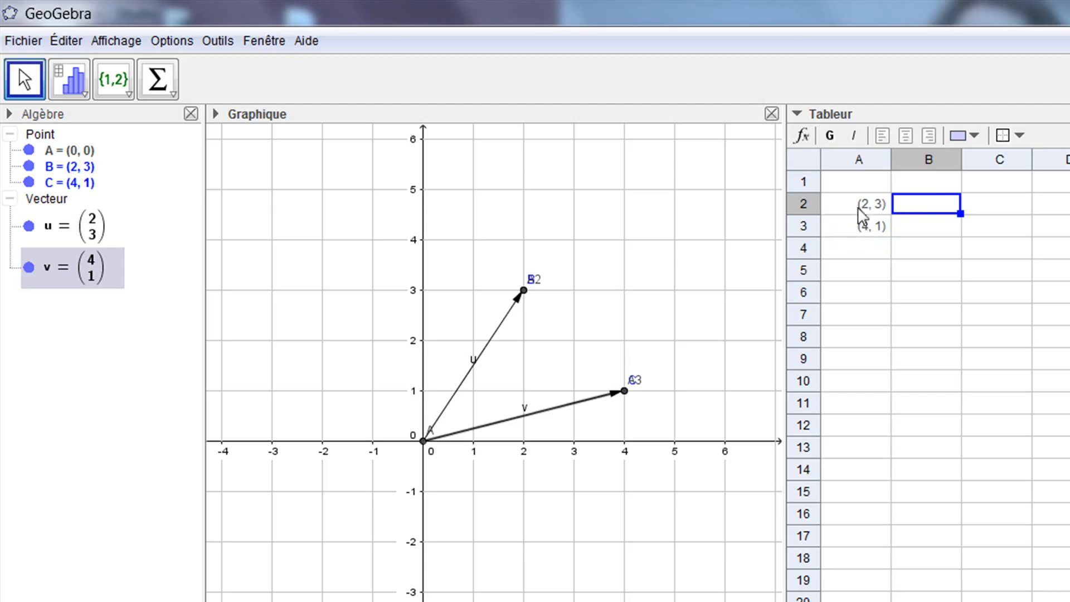
pyautogui.doubleClick(931, 209)
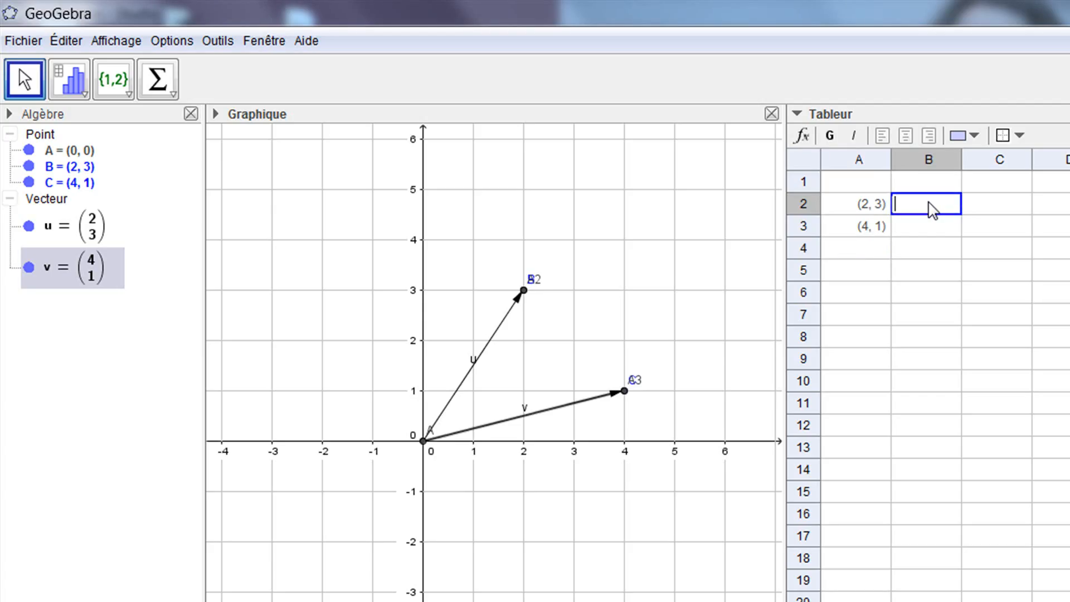
pyautogui.write('=x(u')
pyautogui.press('Return')
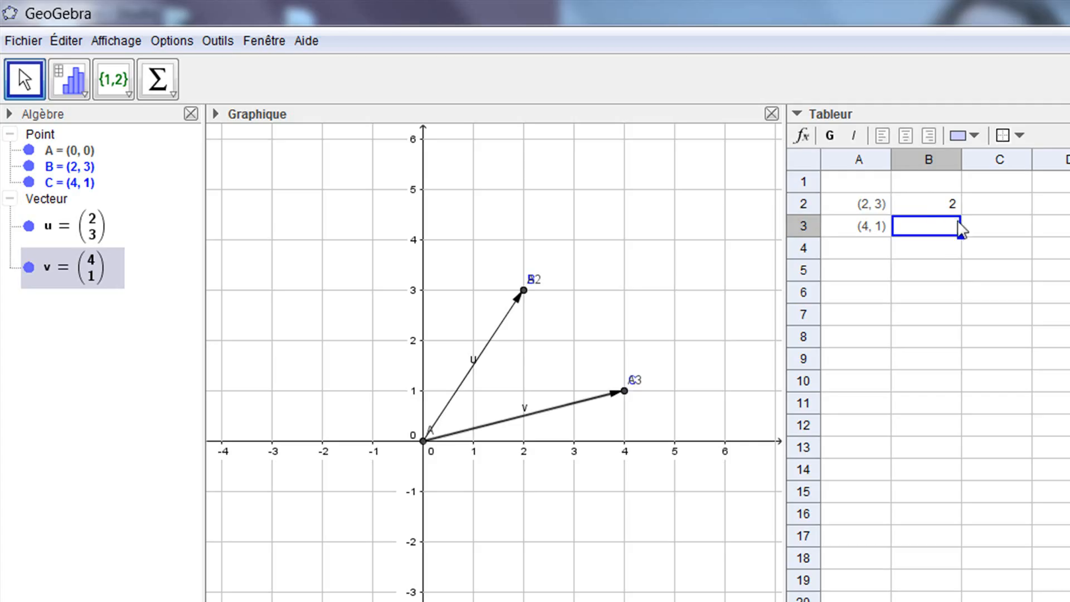
# Step: Extract the y-coordinate of vector u in cell C2 with the formula =y(A2)
pyautogui.click(1019, 214)
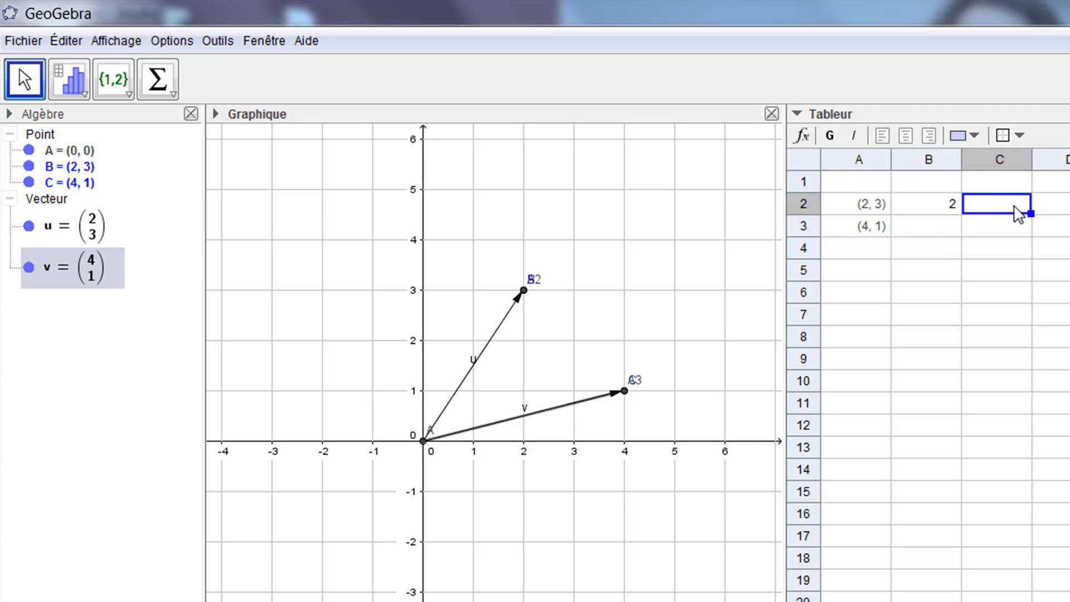
pyautogui.doubleClick(1018, 214)
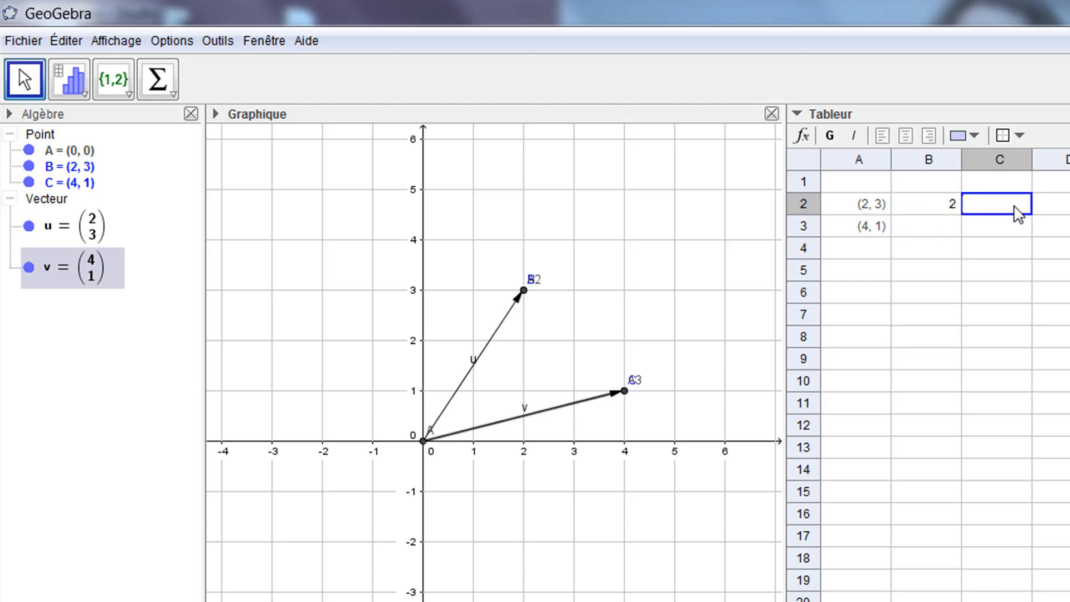
pyautogui.write('=')
pyautogui.write('y(')
pyautogui.write('A2')
pyautogui.press('Return')
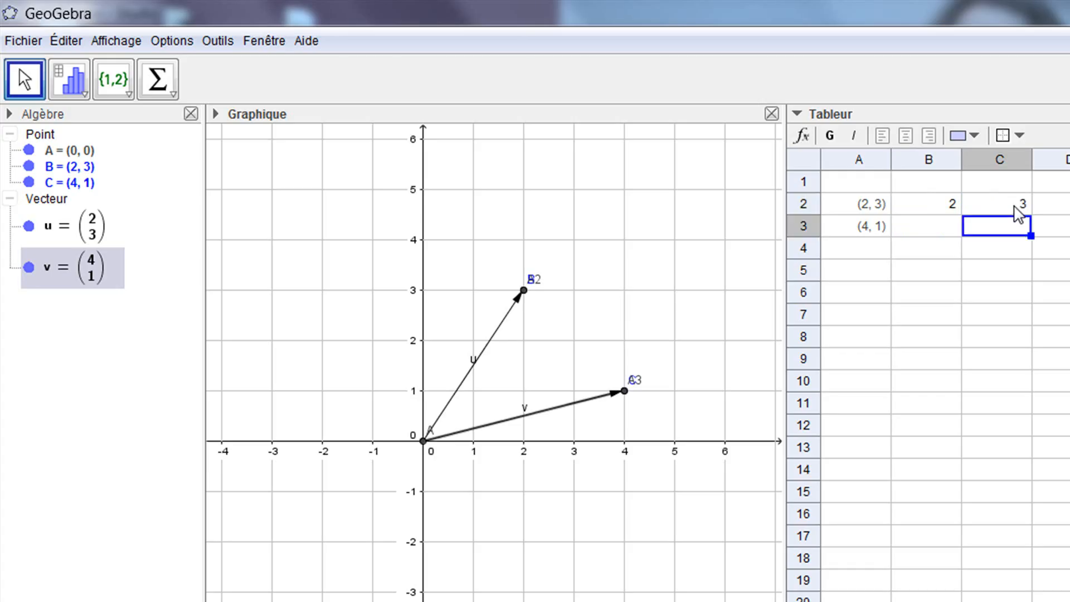
# Step: Extract the x-coordinate of vector v in cell B3 with the formula =x(v)
pyautogui.click(946, 233)
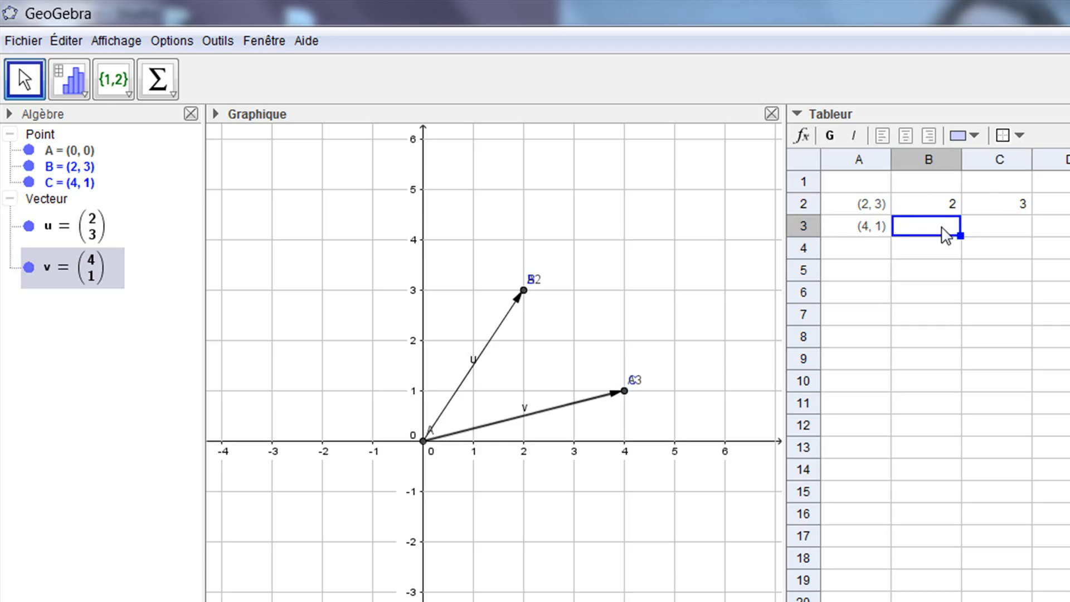
pyautogui.write('=')
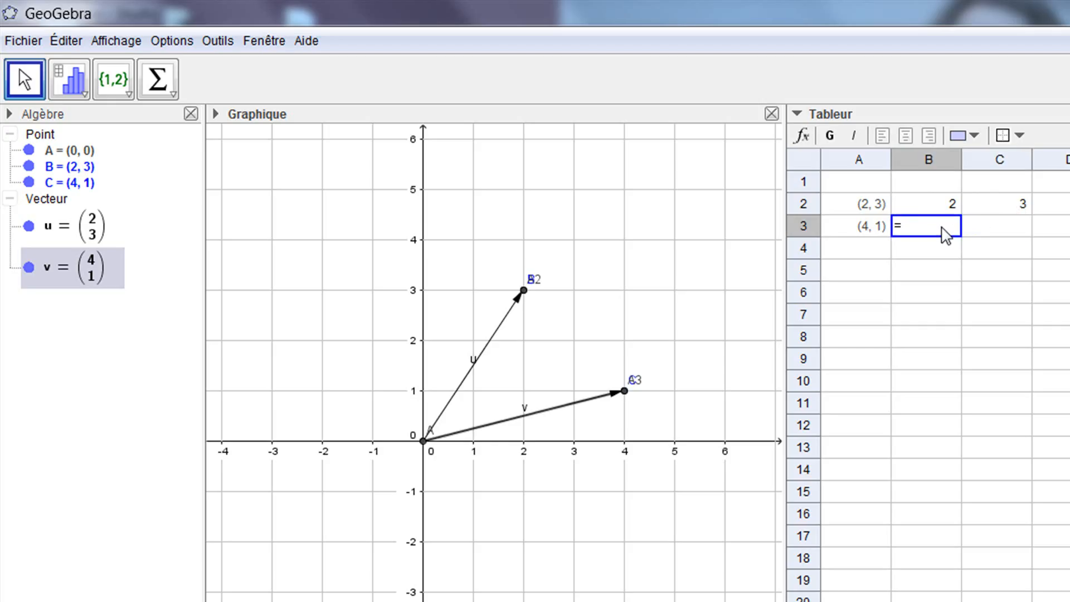
pyautogui.write('x(u')
pyautogui.press('BackSpace')
pyautogui.write('v')
pyautogui.press('Return')
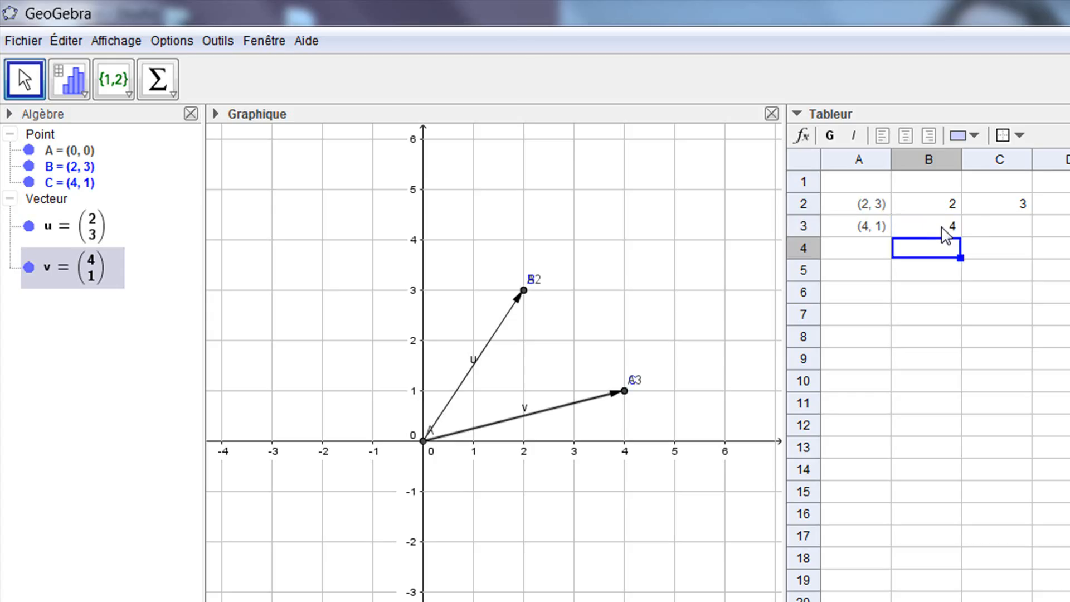
# Step: Extract the y-coordinate of vector v in cell C3 with the formula =y(A3)
pyautogui.click(982, 233)
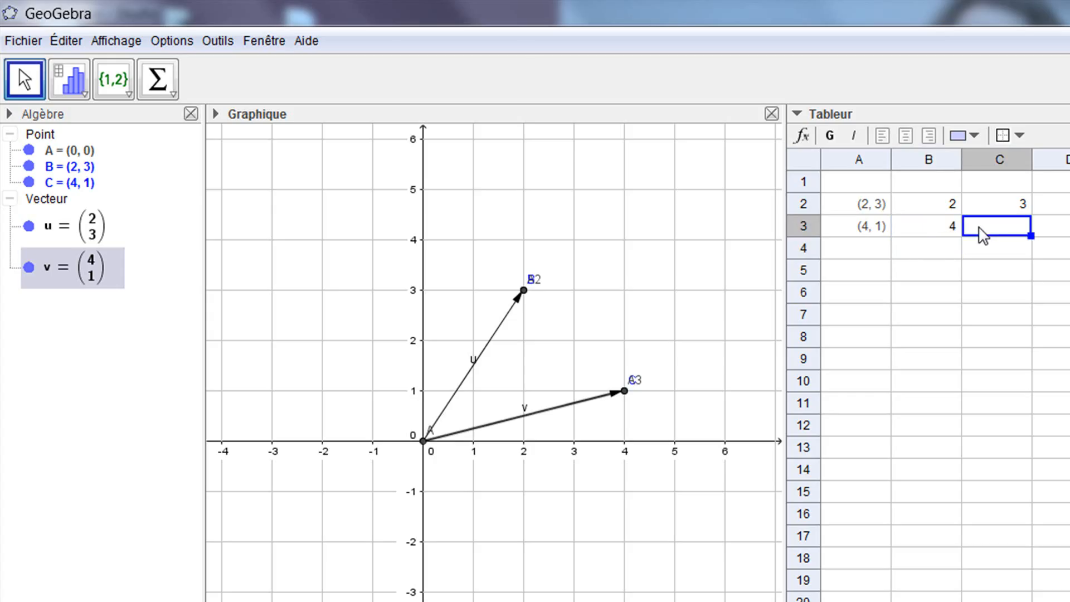
pyautogui.write('=y')
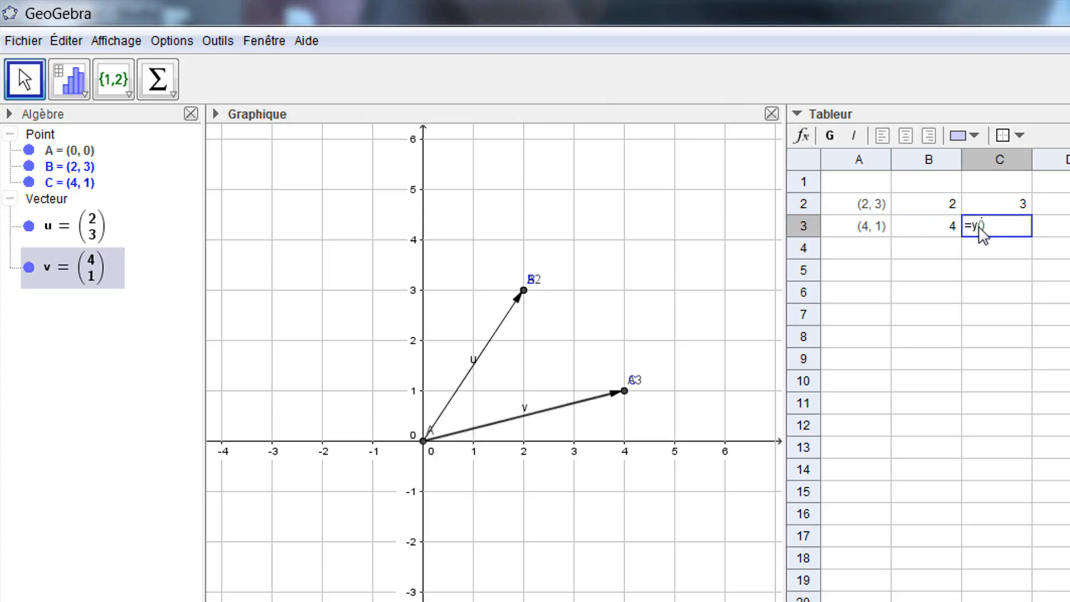
pyautogui.write('(A3')
pyautogui.press('Return')
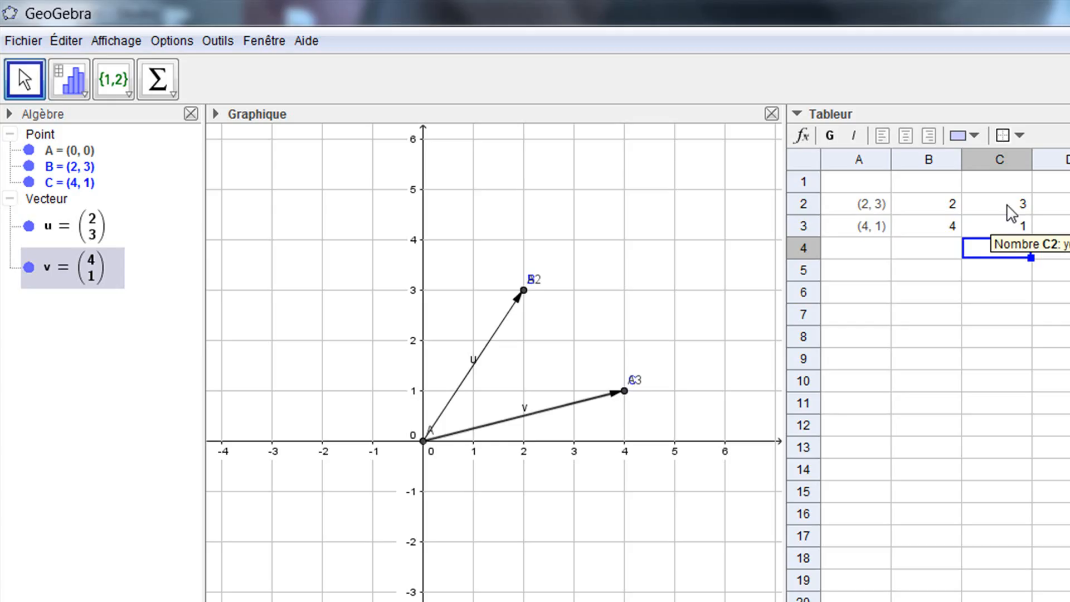
# Step: Calculate the determinant of vectors u and v in cell B5 with the formula =B2*C3-B3*C2
pyautogui.click(943, 280)
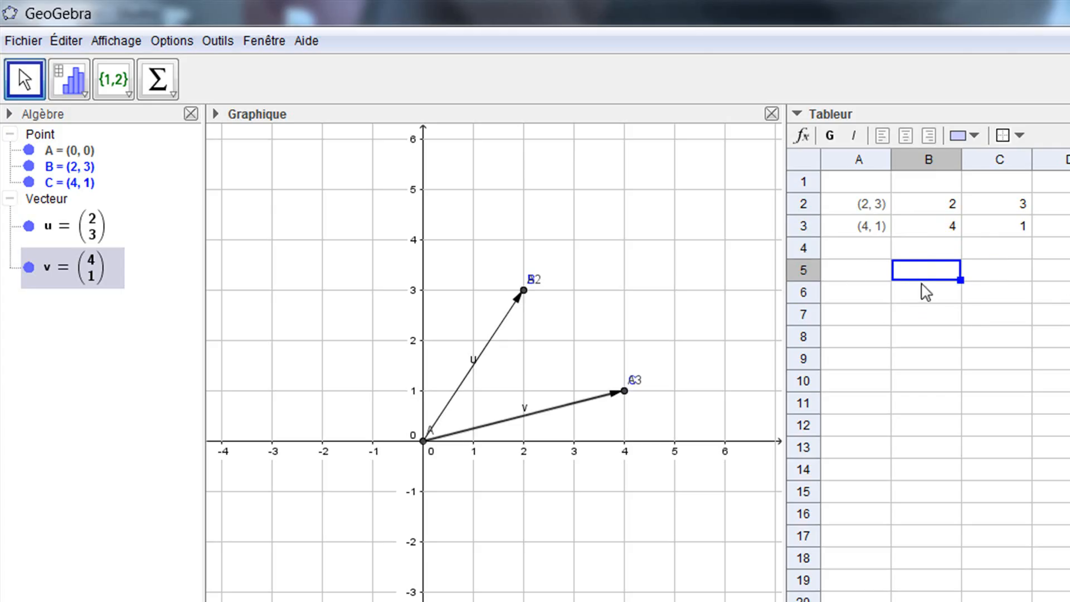
pyautogui.doubleClick(935, 275)
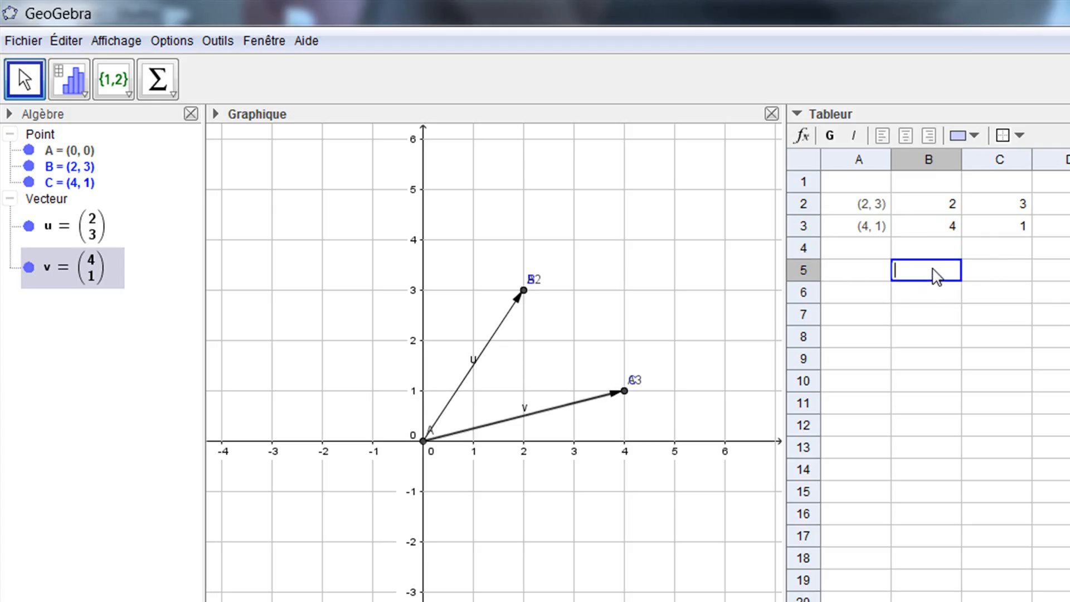
pyautogui.write('=')
pyautogui.click(944, 205)
pyautogui.write('*')
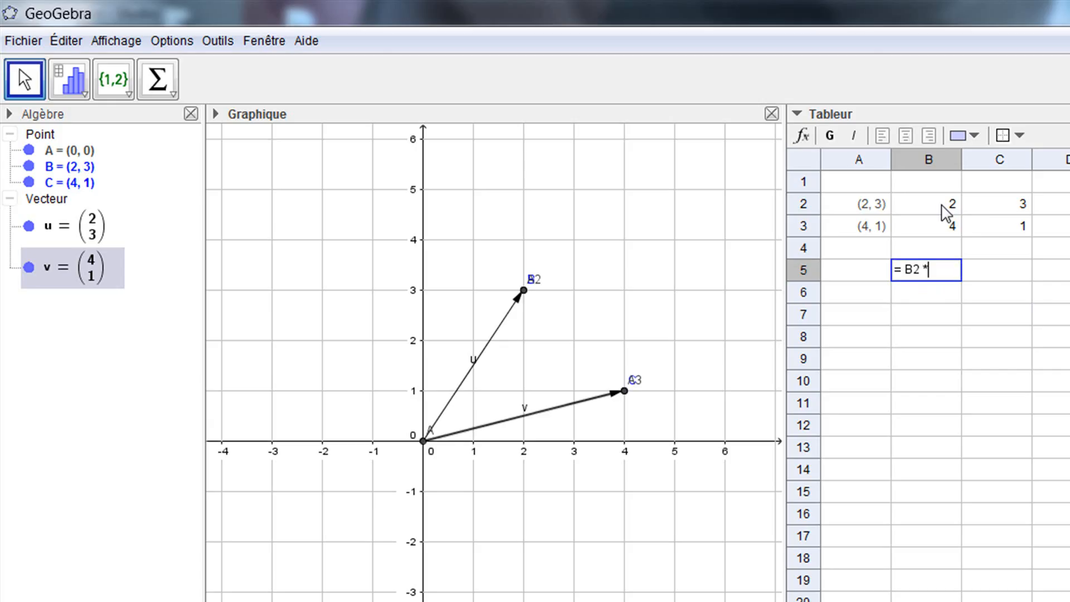
pyautogui.click(994, 228)
pyautogui.write('-')
pyautogui.click(927, 228)
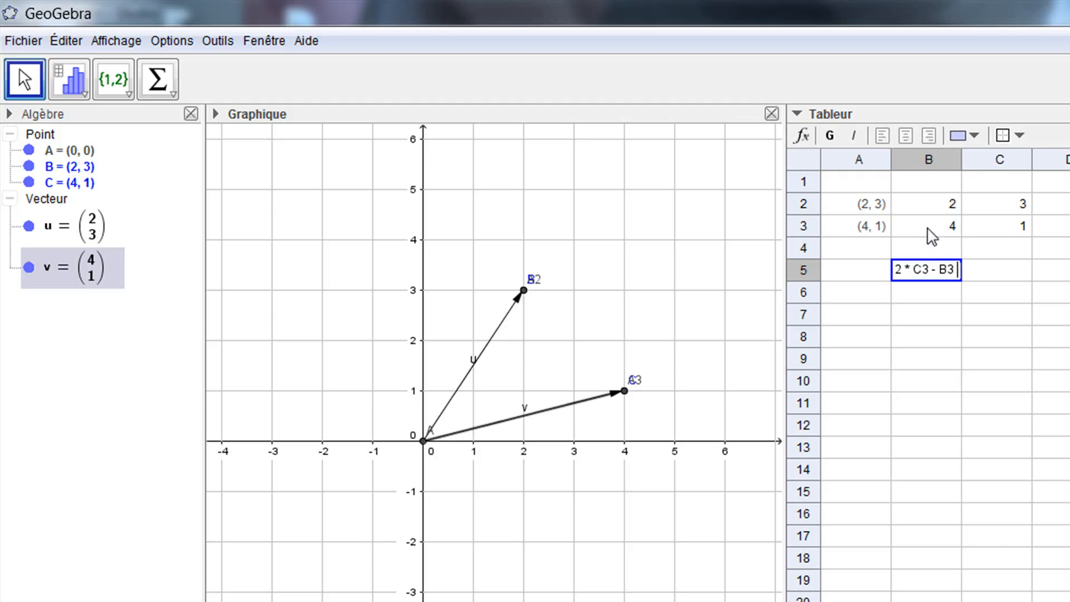
pyautogui.write('*')
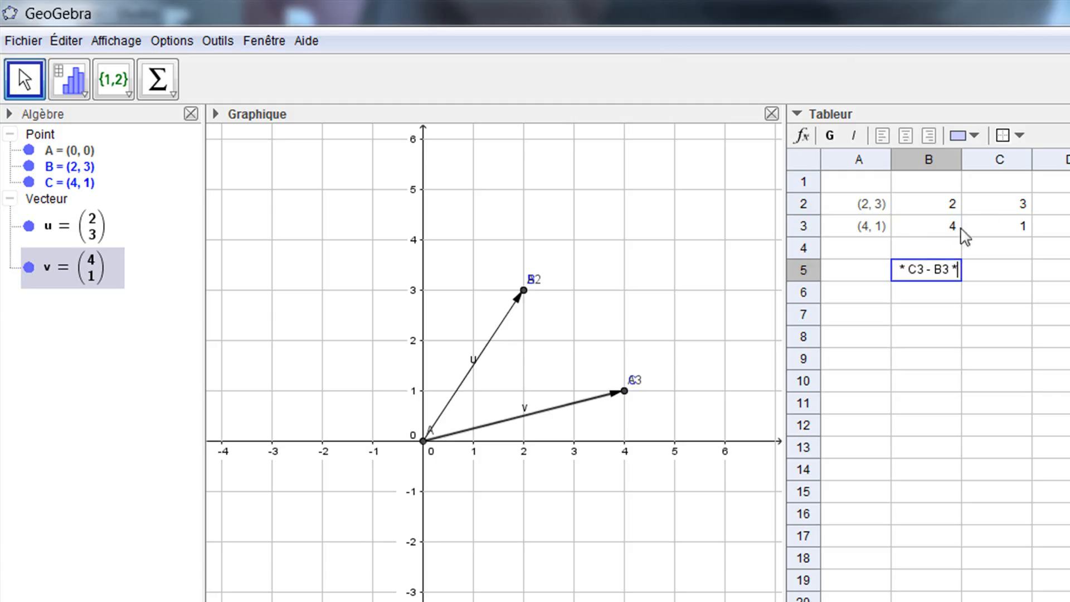
pyautogui.click(1000, 205)
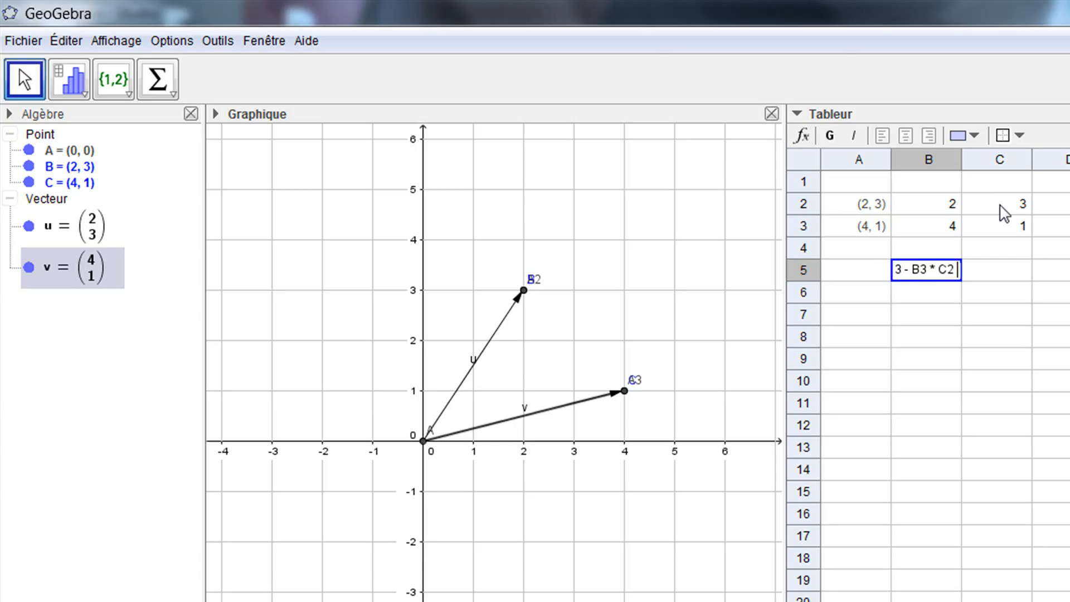
pyautogui.press('Return')
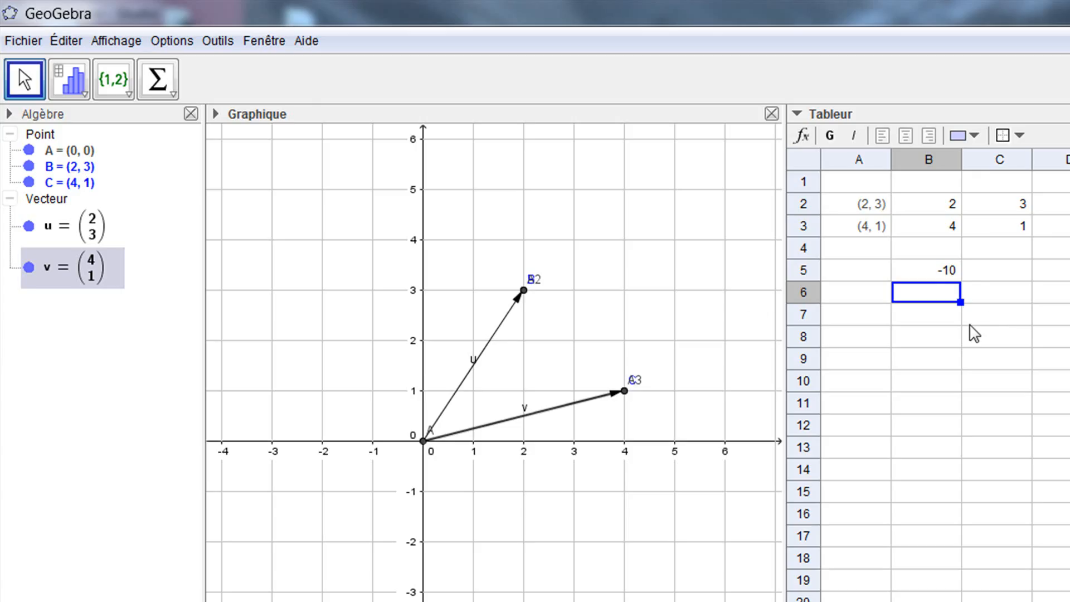
# Step: With the Move tool, shift point C to (4, 2), point B to (2, 2), and point C on to (4, 4), making the vectors collinear
pyautogui.click(23, 83)
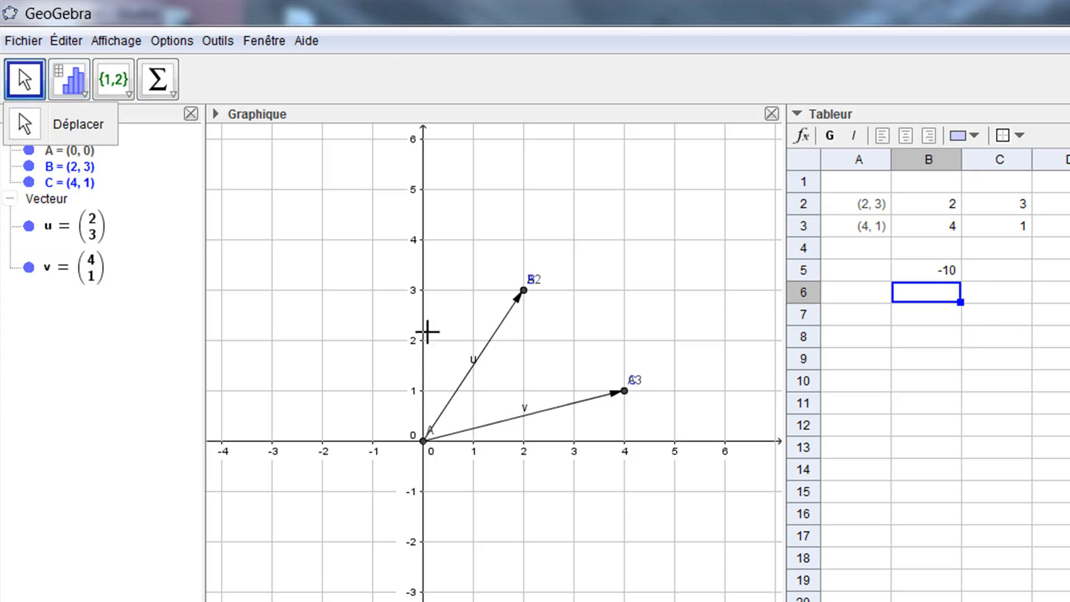
pyautogui.click(625, 392)
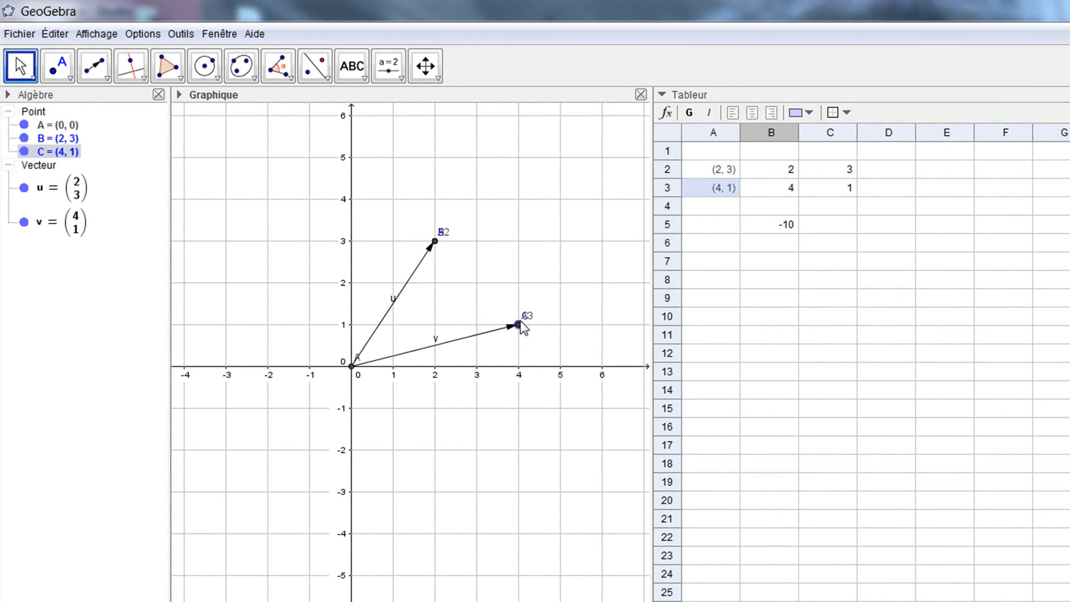
pyautogui.moveTo(519, 324); pyautogui.dragTo(519, 283)
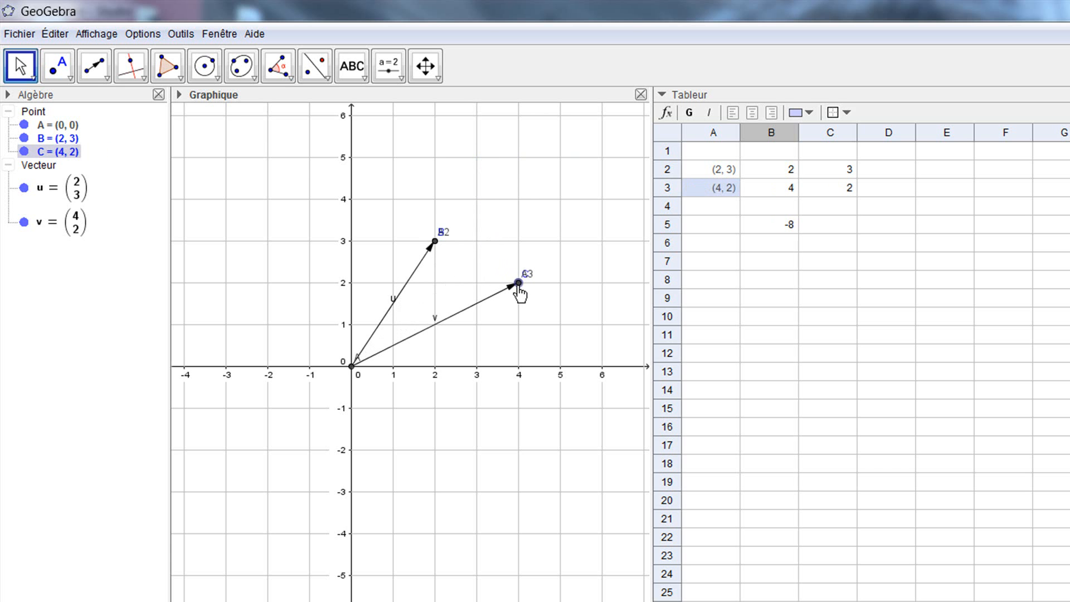
pyautogui.moveTo(435, 241); pyautogui.dragTo(439, 287)
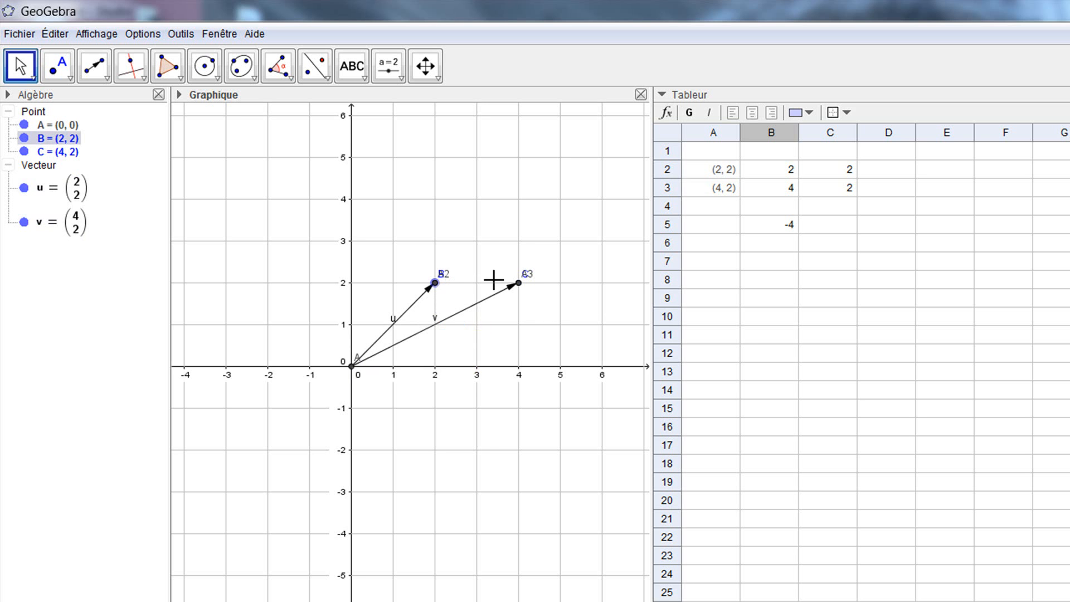
pyautogui.moveTo(518, 285); pyautogui.dragTo(521, 200)
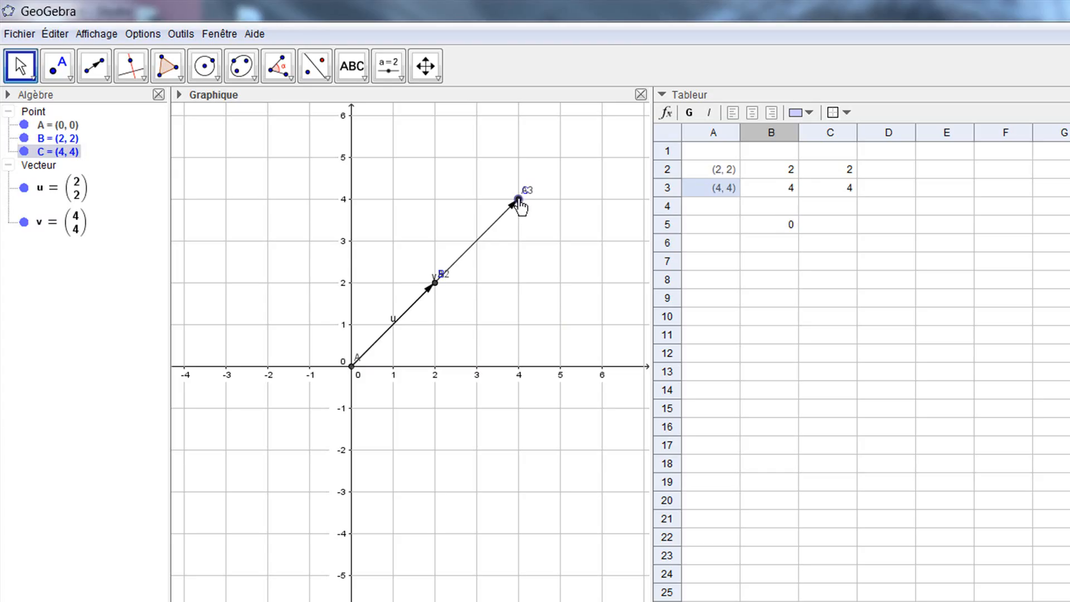
# Step: Move point C along vector u's line to (3, 3) and (-2, -2), and off the line to (-3, -1)
pyautogui.moveTo(520, 202); pyautogui.dragTo(477, 243)
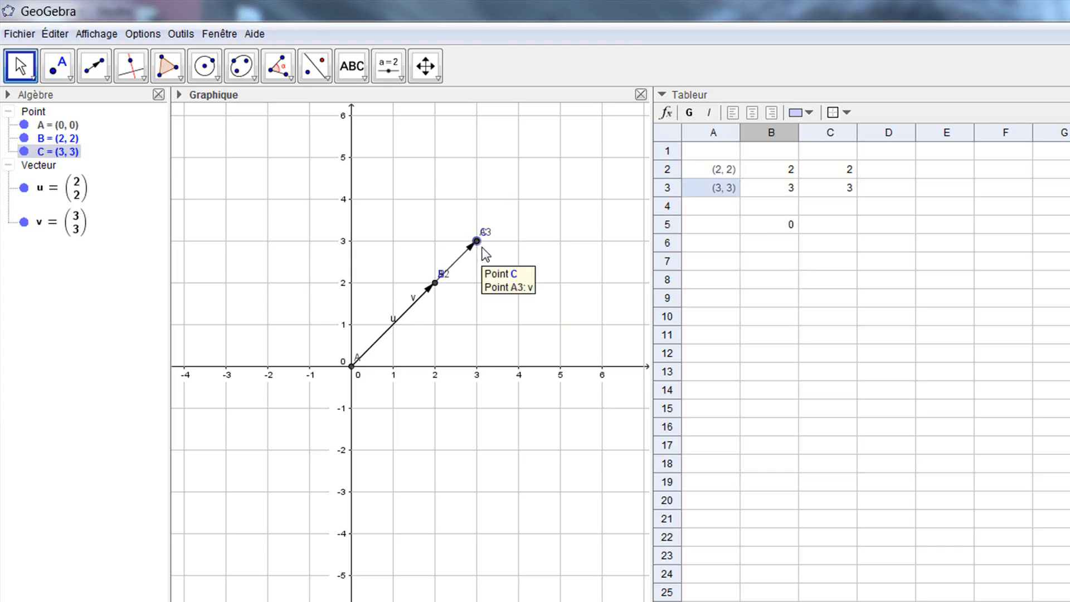
pyautogui.moveTo(475, 244); pyautogui.dragTo(274, 456)
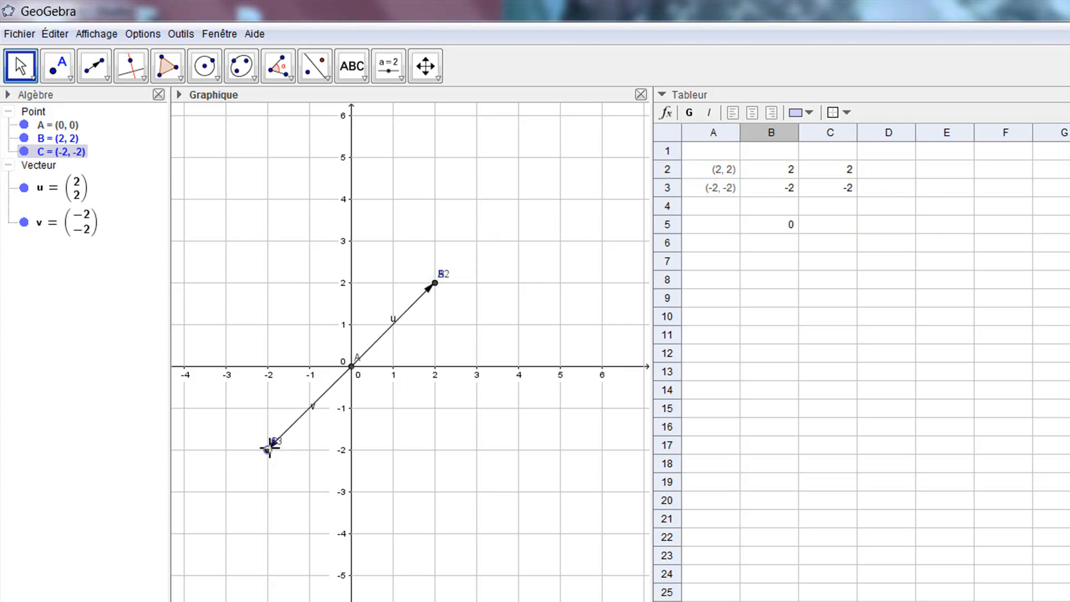
pyautogui.moveTo(269, 448); pyautogui.dragTo(228, 408)
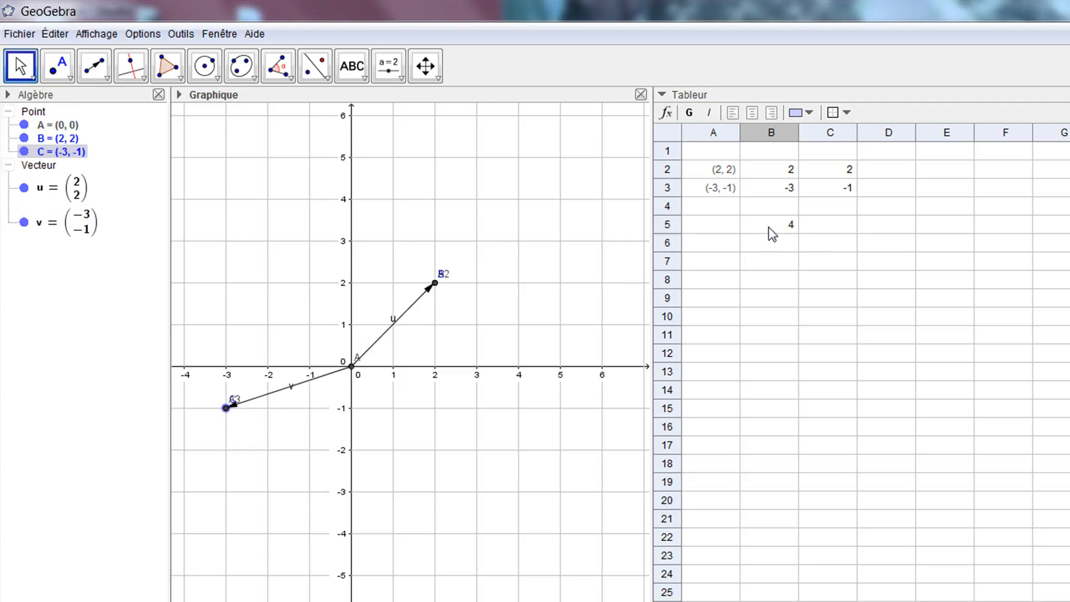
# Step: Move point C to (2, 1) and point B to (4, 2) so that both vectors share one direction
pyautogui.moveTo(778, 229)
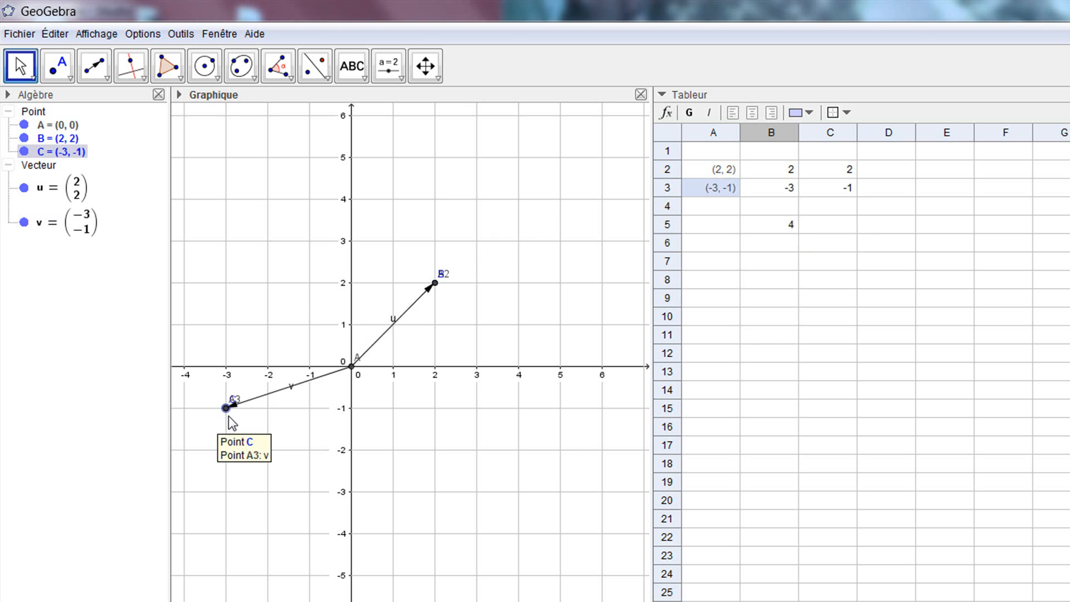
pyautogui.moveTo(224, 409); pyautogui.dragTo(431, 328)
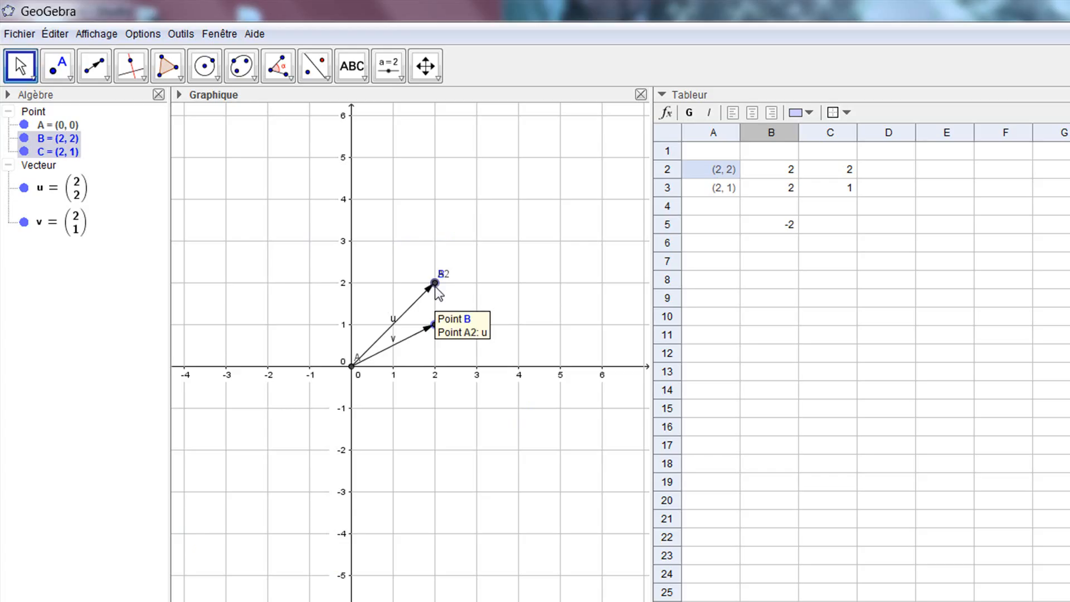
pyautogui.moveTo(435, 284); pyautogui.dragTo(518, 282)
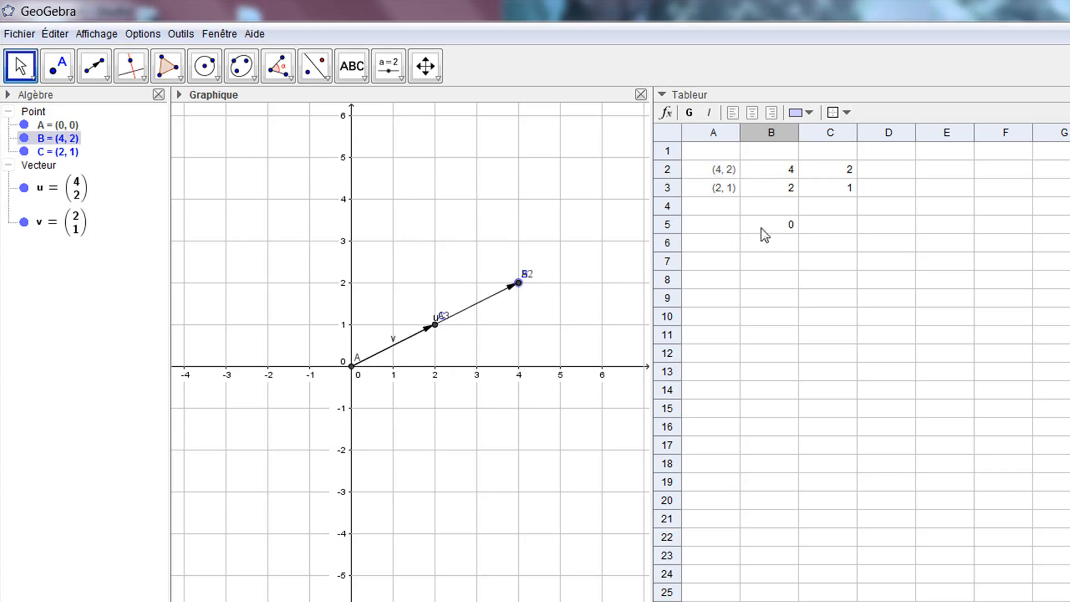
# Step: Move point B through (-3, -2) to (-4, -2) so that vector u points opposite to vector v
pyautogui.moveTo(520, 282); pyautogui.dragTo(226, 455)
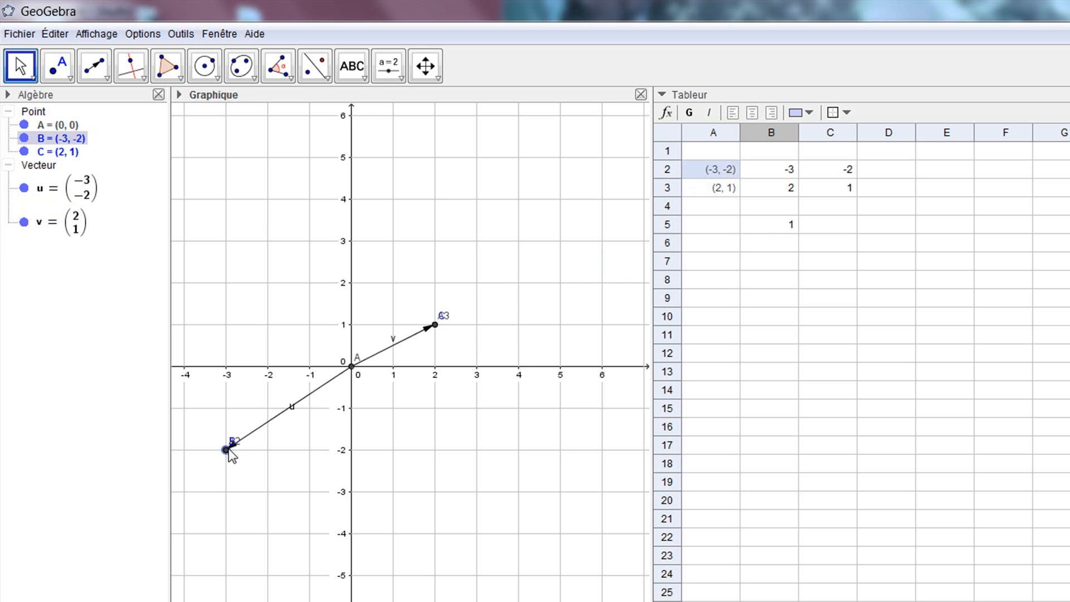
pyautogui.moveTo(226, 449); pyautogui.dragTo(196, 444)
pyautogui.moveTo(179, 450); pyautogui.dragTo(188, 451)
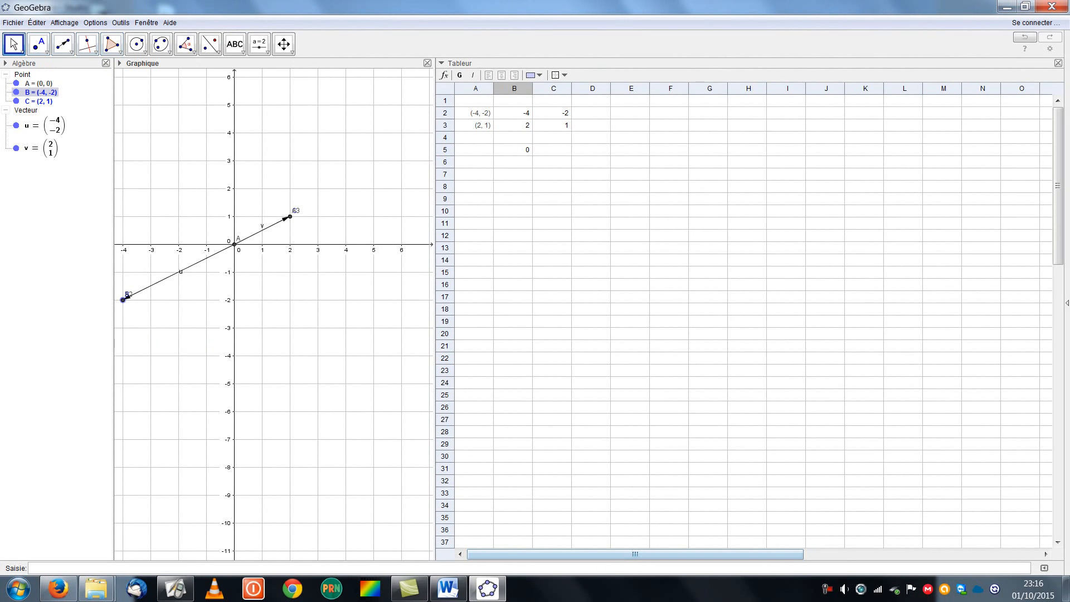
pyautogui.rightClick(828, 592)
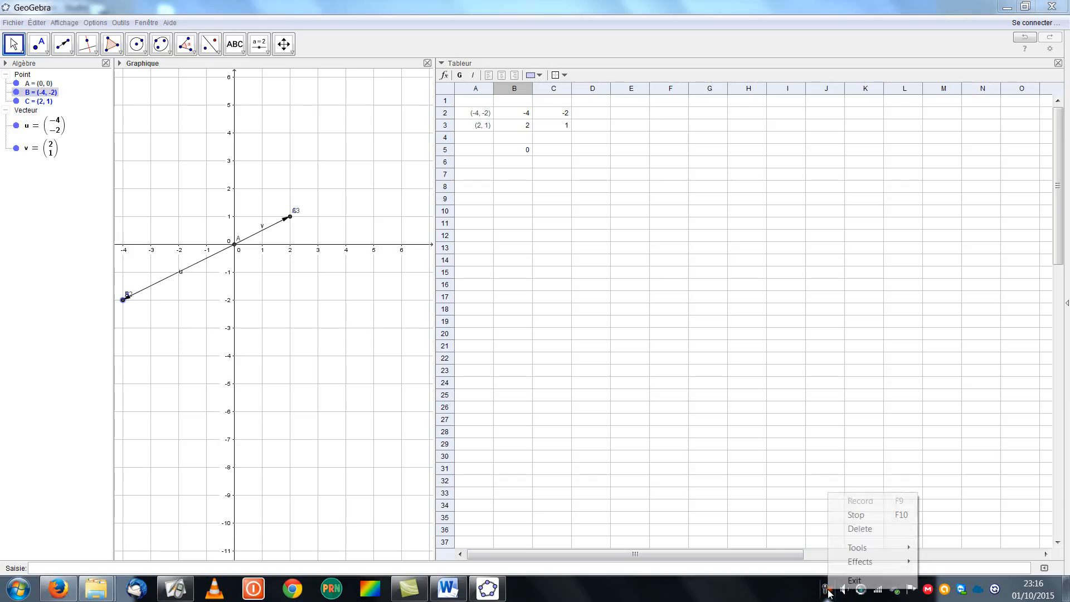